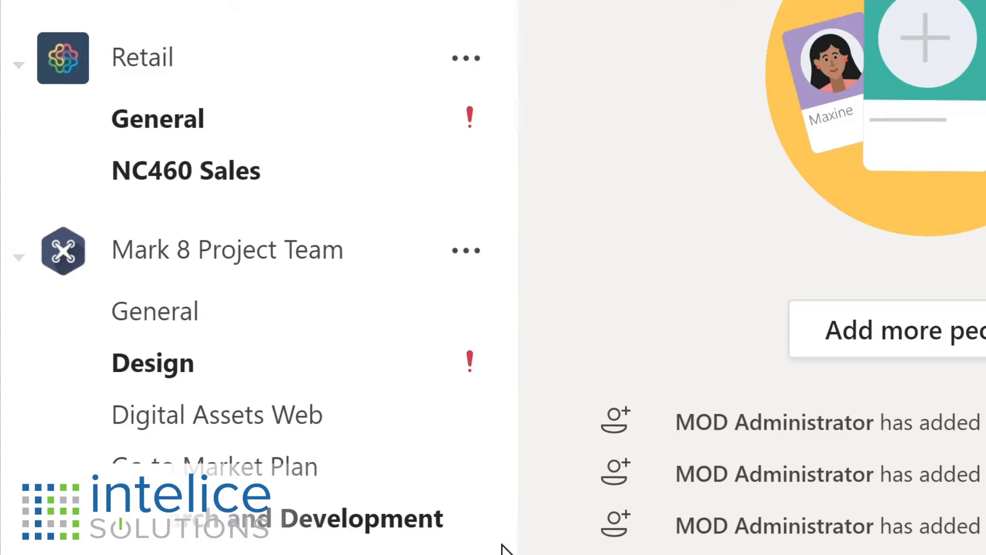
# Step: Open the Monthly Reports channel of the Sales and Marketing team
pyautogui.scroll(-3, 504, 546)
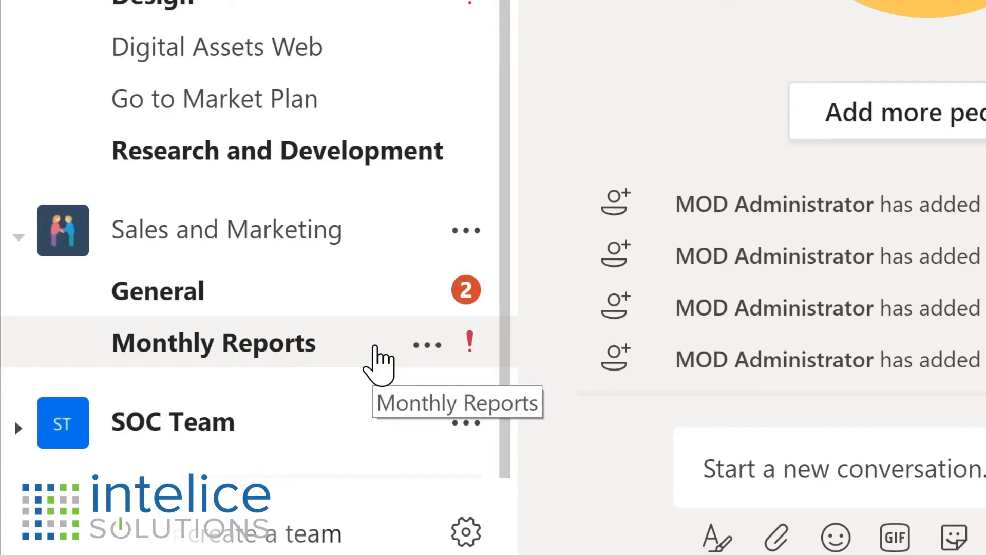
pyautogui.click(379, 359)
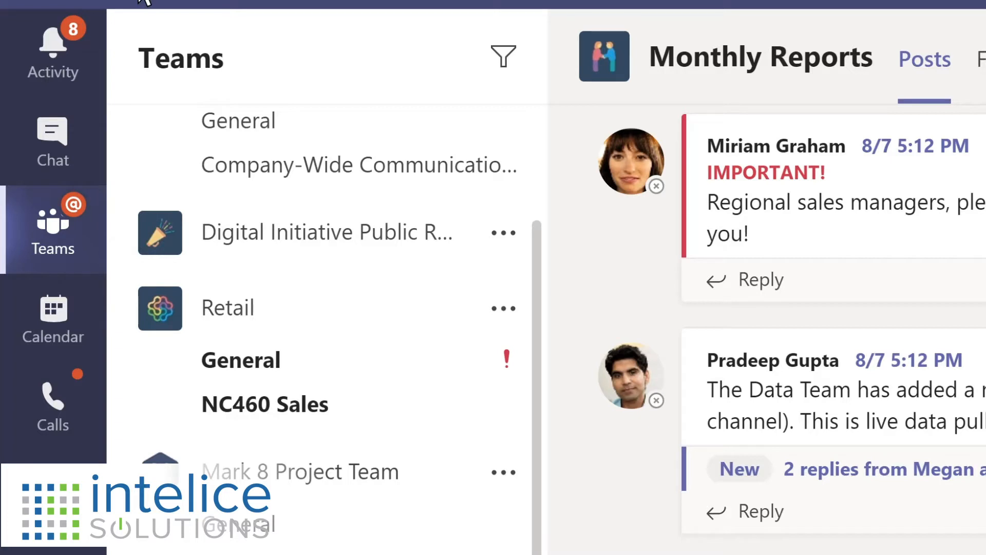
# Step: Filter the activity feed by the word "marketing"
pyautogui.click(74, 71)
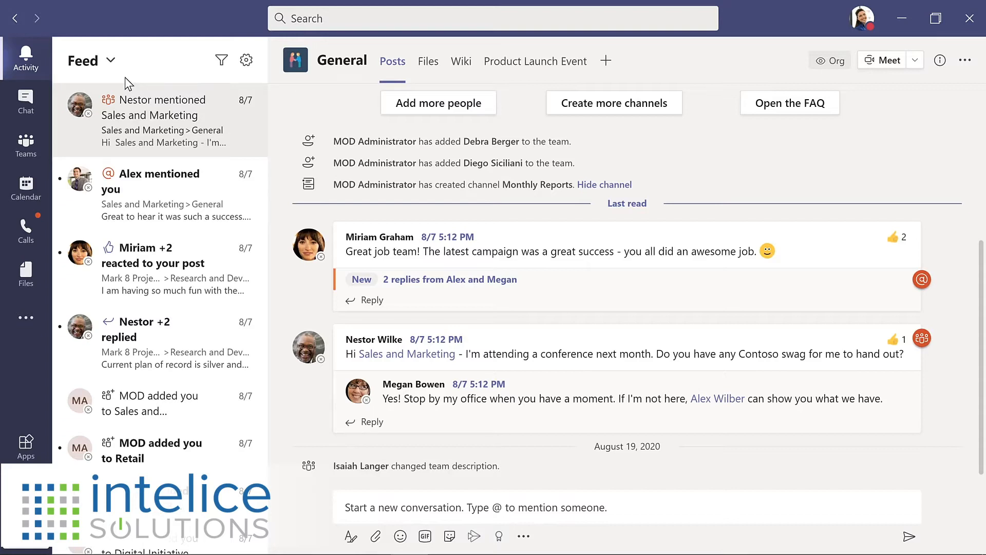
pyautogui.click(223, 61)
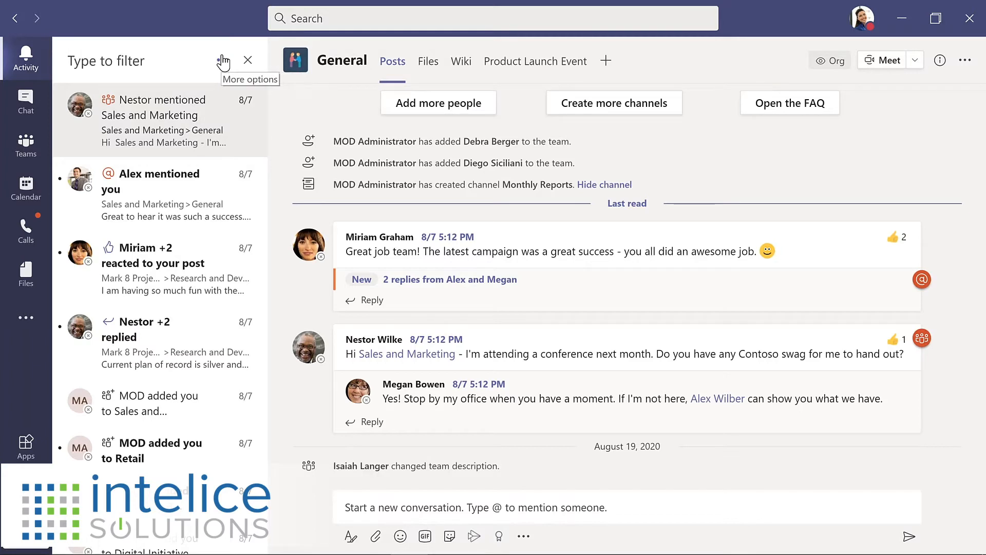
pyautogui.write('ma')
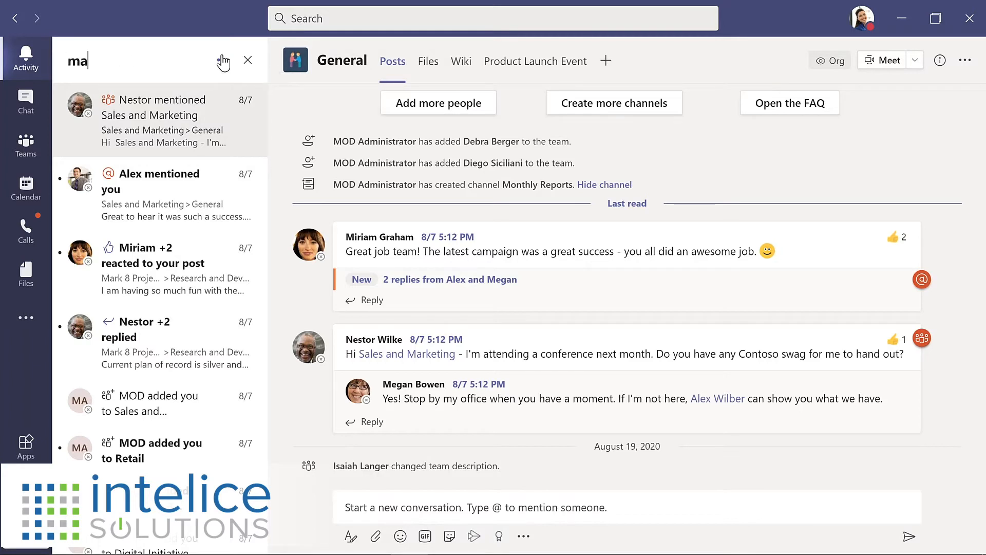
pyautogui.write('rketing')
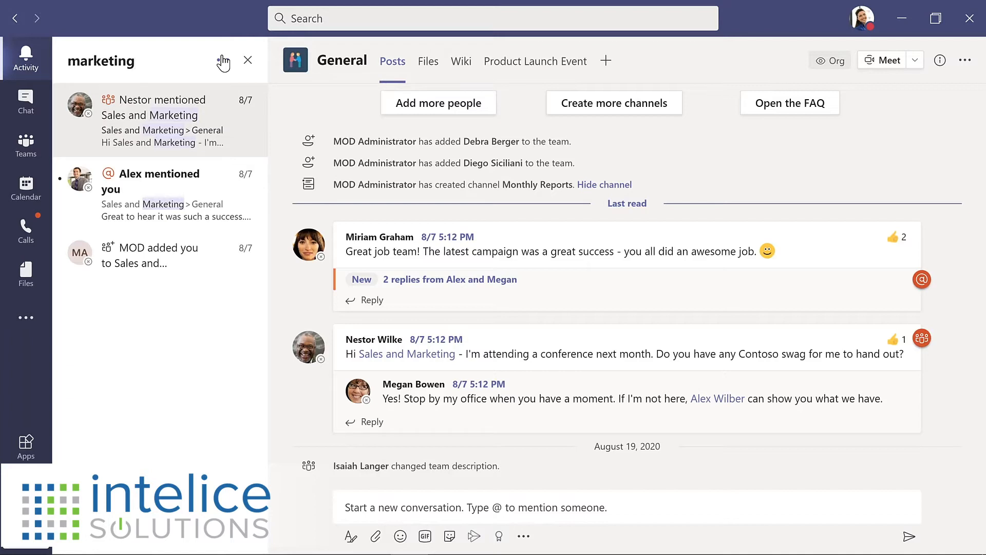
# Step: Look through the Chat, Calendar, Calls, Files and Apps areas and the profile account options
pyautogui.click(40, 105)
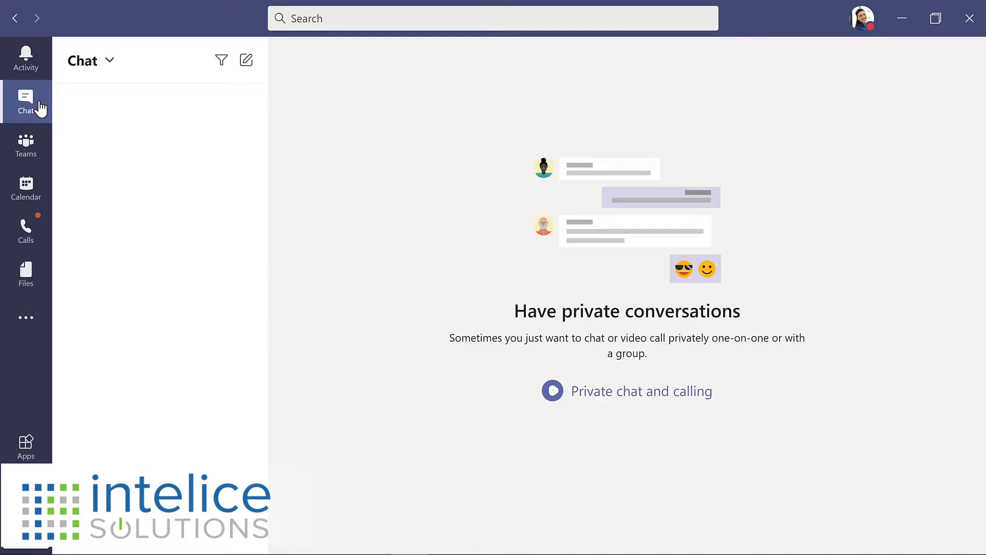
pyautogui.click(46, 190)
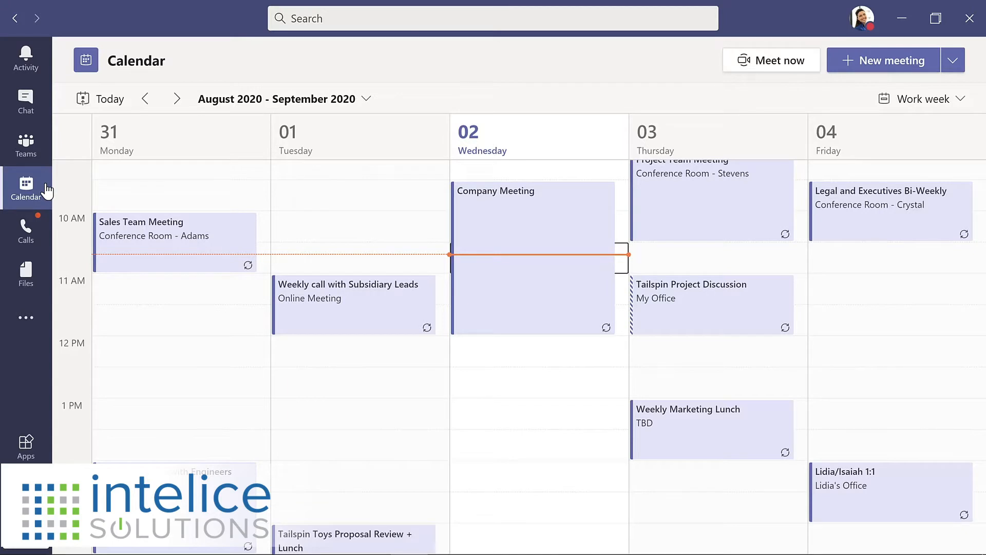
pyautogui.click(34, 238)
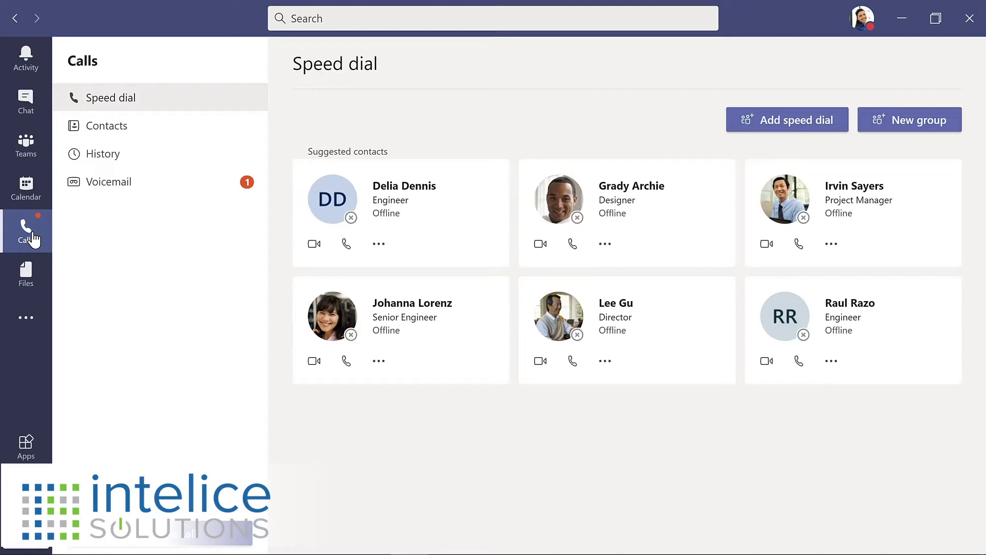
pyautogui.click(25, 275)
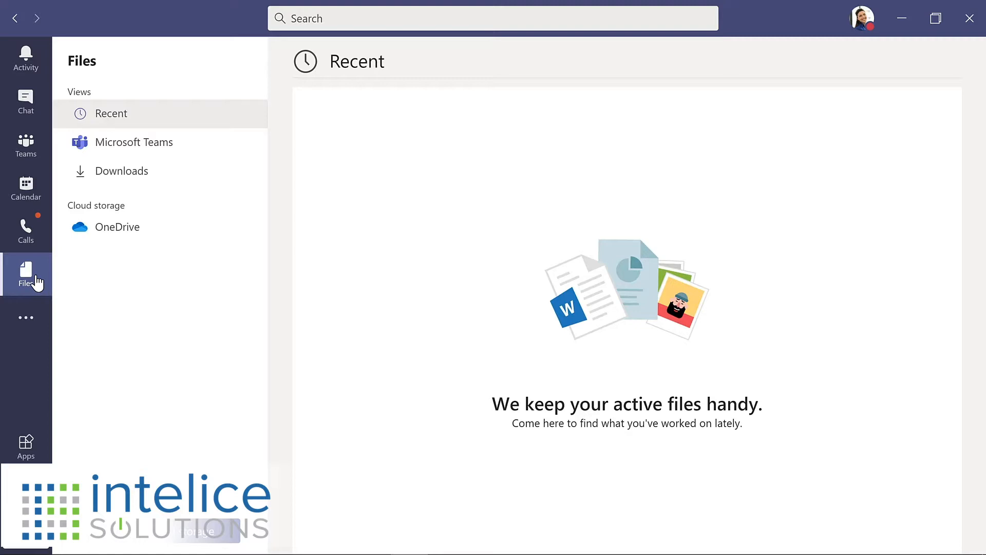
pyautogui.click(26, 444)
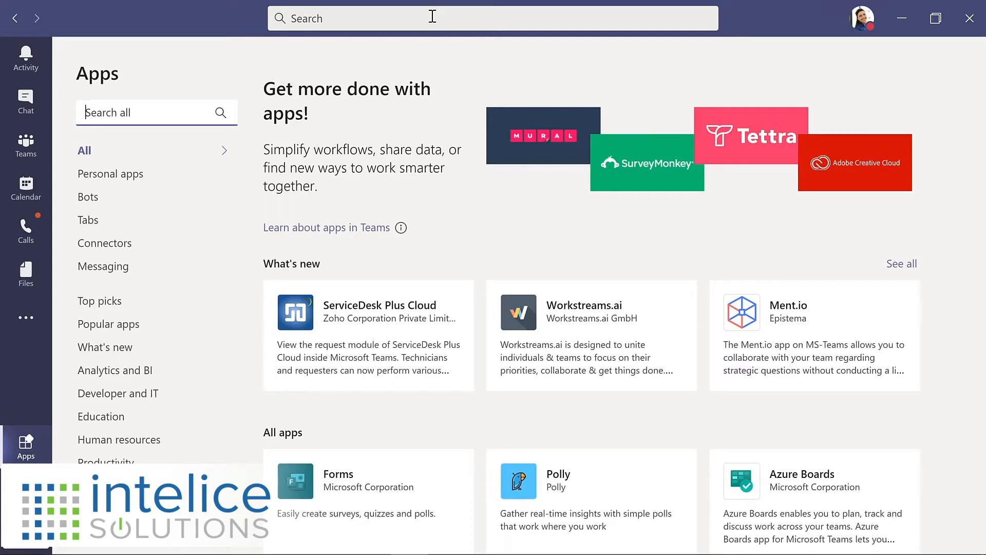
pyautogui.click(861, 27)
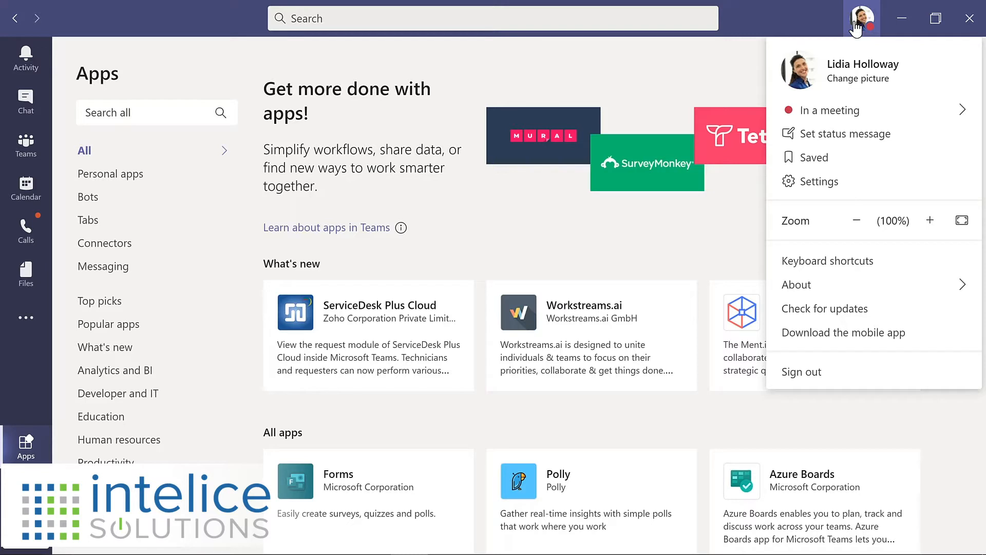
# Step: Create a private team from scratch named "Evergreen Project Team"
pyautogui.click(41, 150)
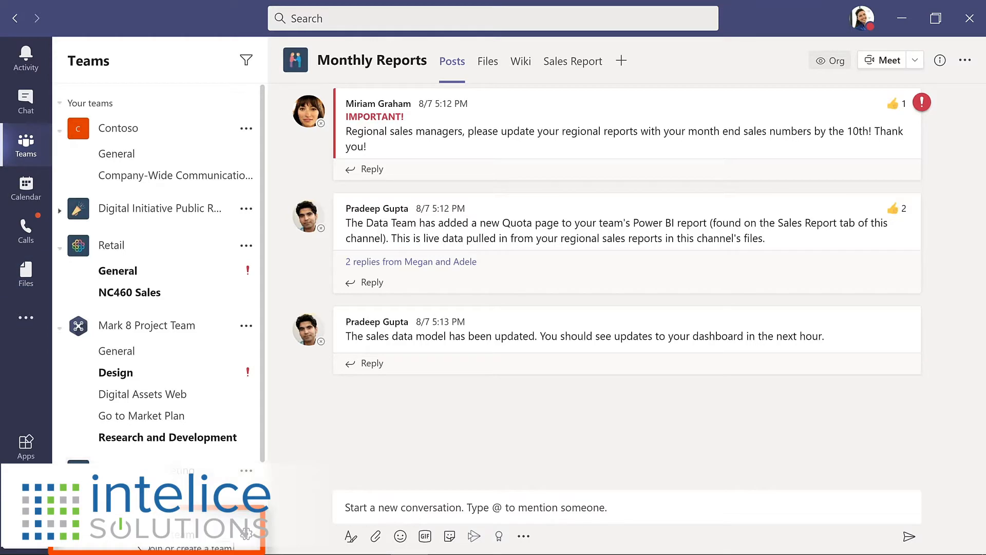
pyautogui.click(140, 547)
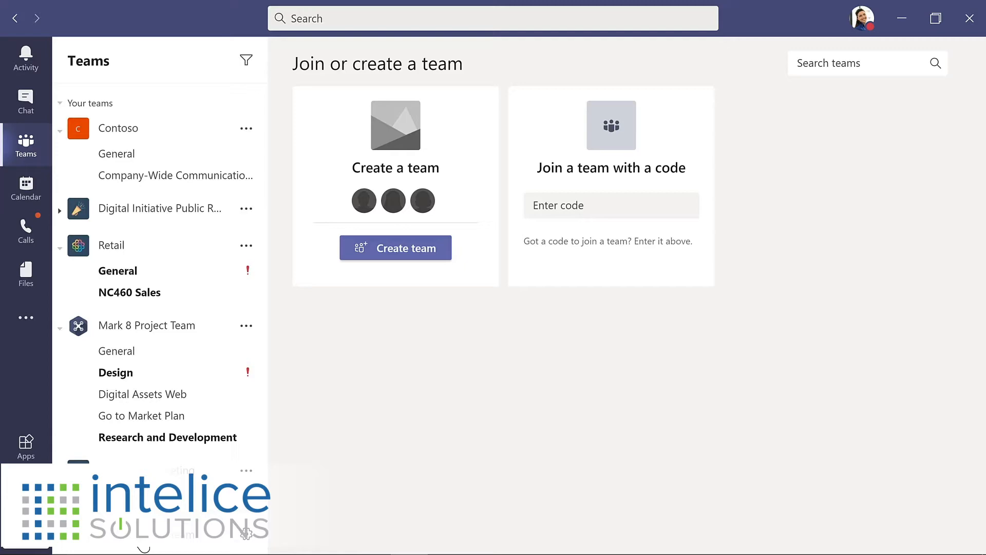
pyautogui.click(402, 248)
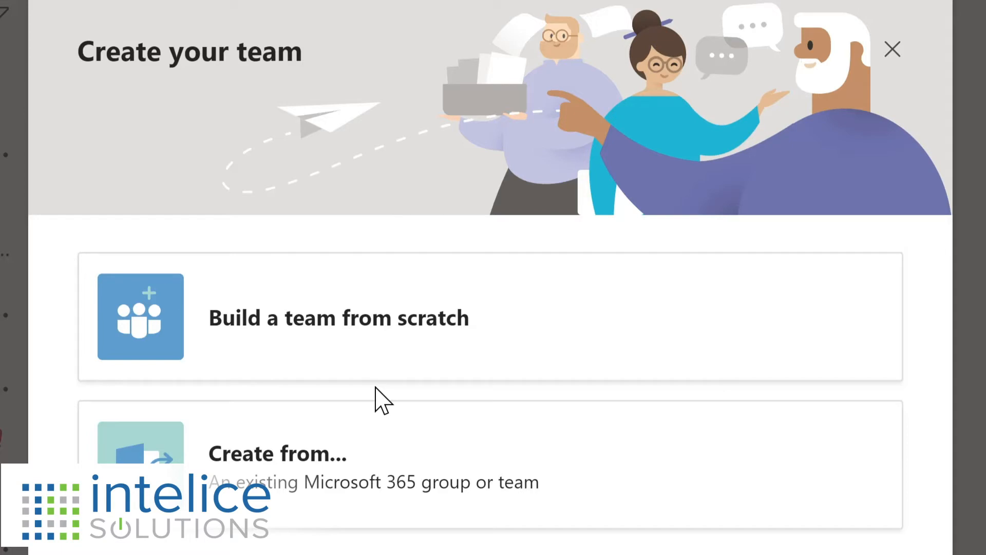
pyautogui.click(425, 339)
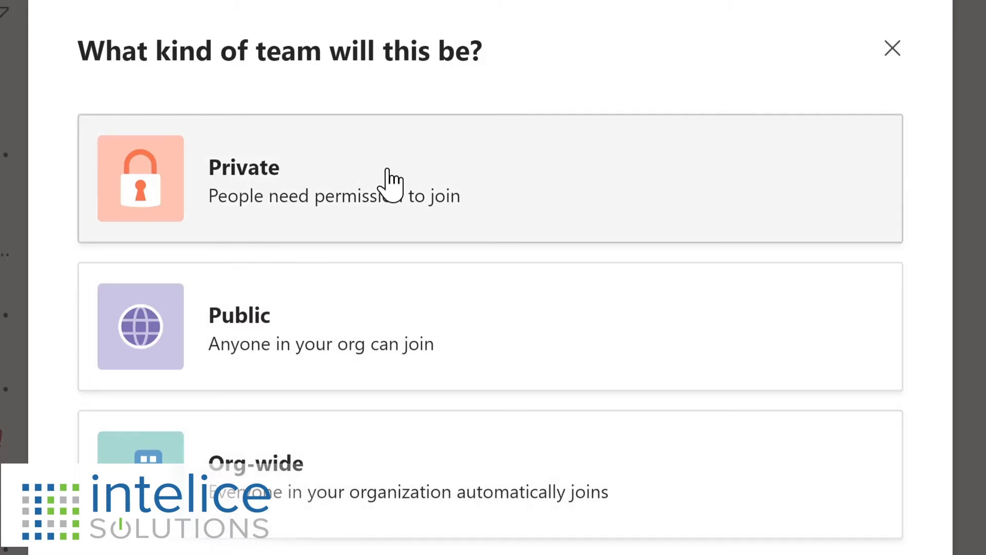
pyautogui.click(390, 182)
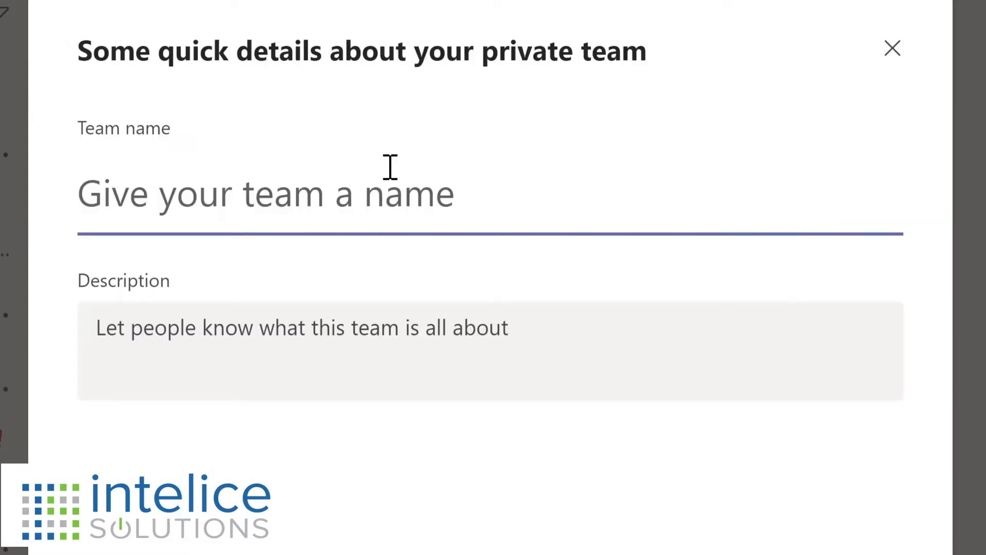
pyautogui.write('Evergre')
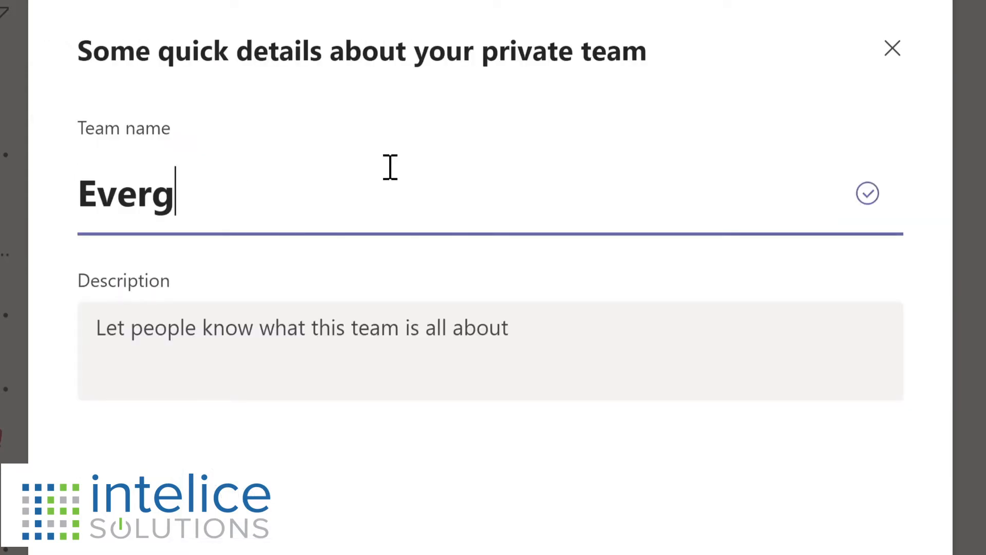
pyautogui.write('en Pr')
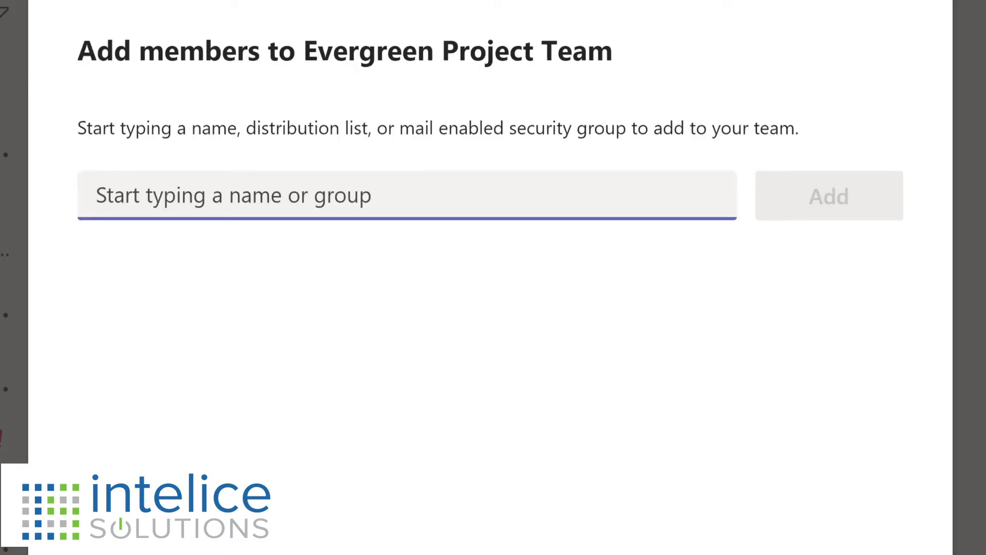
# Step: Add the planner, project manager, IT admin and HR manager to the Evergreen Project Team as members and finish the team setup
pyautogui.write('Lynn')
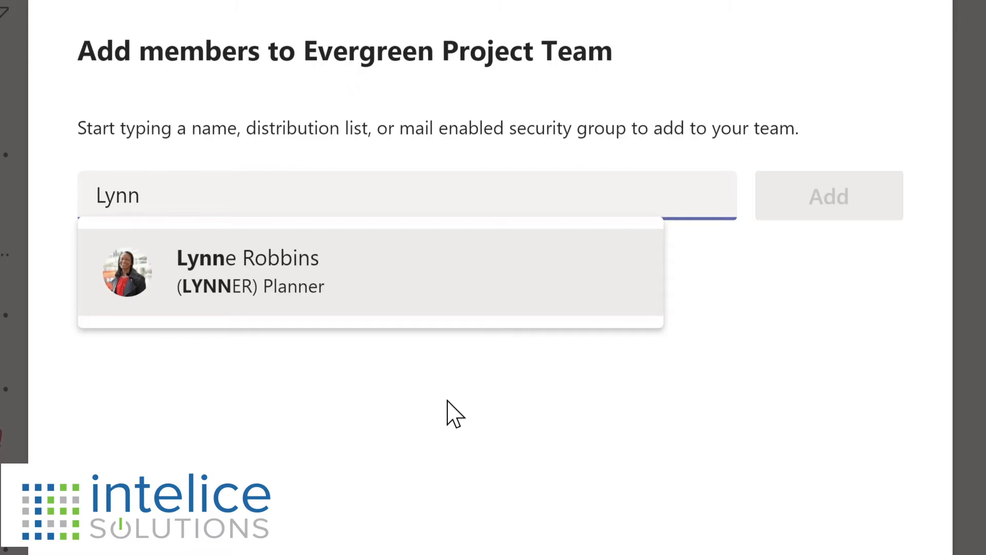
pyautogui.click(293, 292)
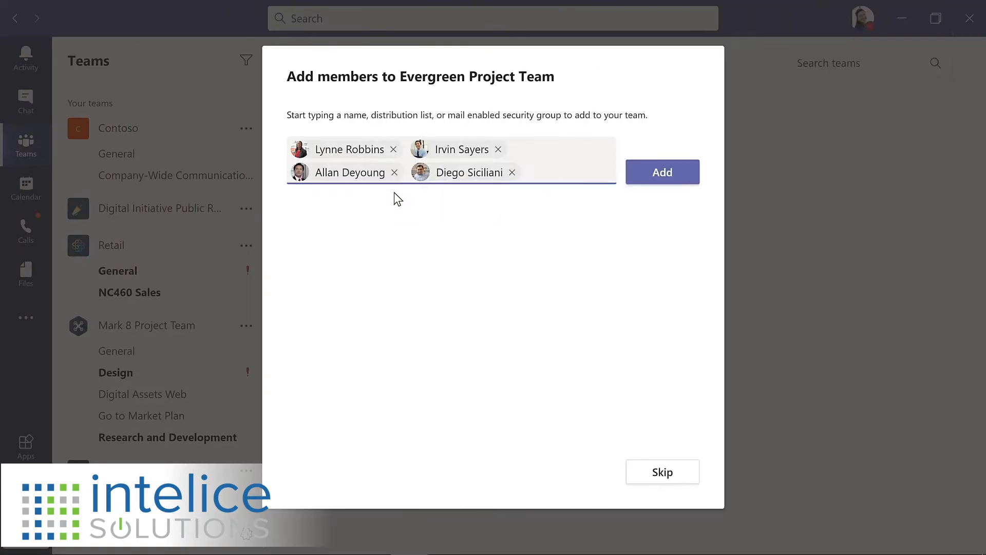
pyautogui.click(664, 174)
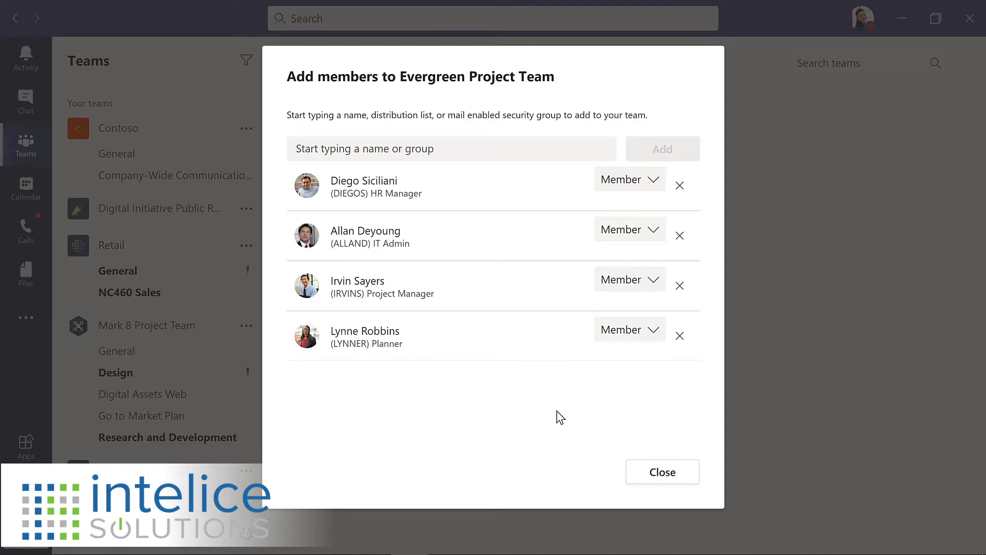
pyautogui.click(662, 474)
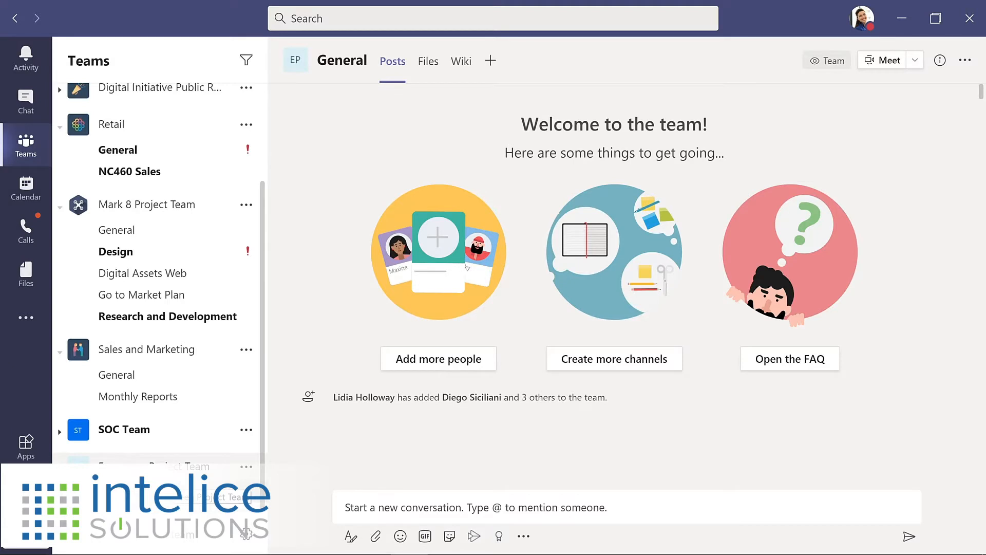
# Step: Move the Evergreen Project Team directly above Sales and Marketing in the team list
pyautogui.moveTo(154, 462); pyautogui.dragTo(158, 259)
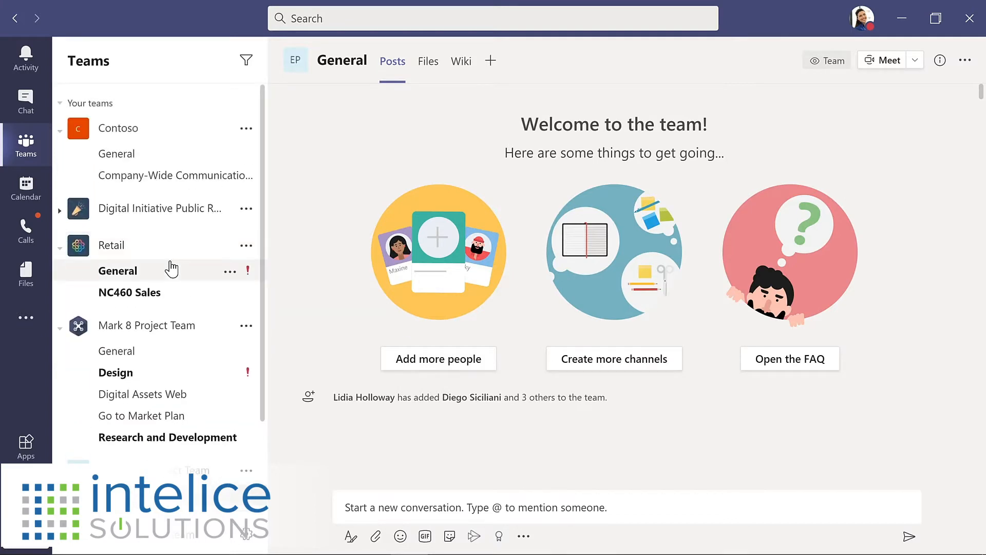
pyautogui.scroll(-2, 266, 493)
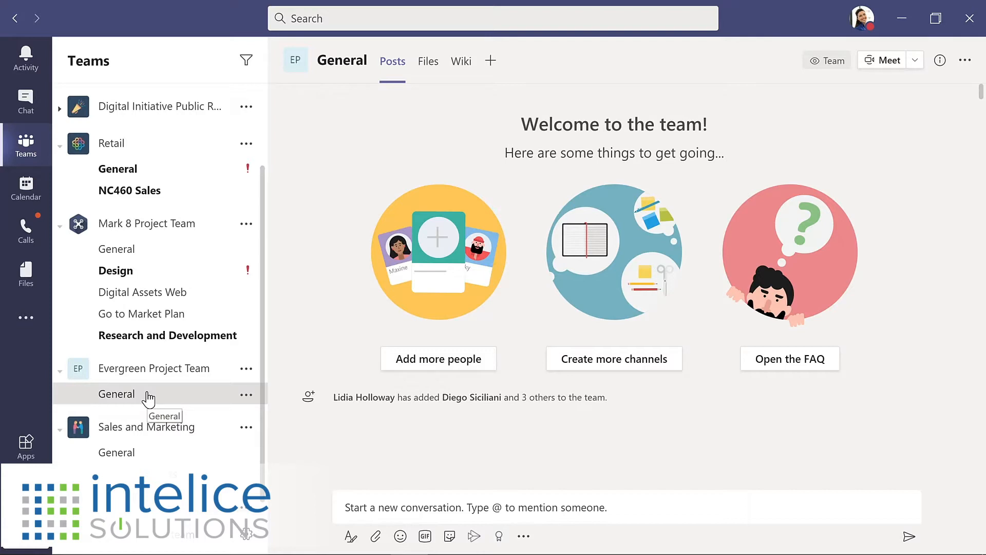
# Step: Post "I'm excited to start planning our new LMS!" with a smile emoji in the Evergreen Project Team's General channel
pyautogui.click(345, 507)
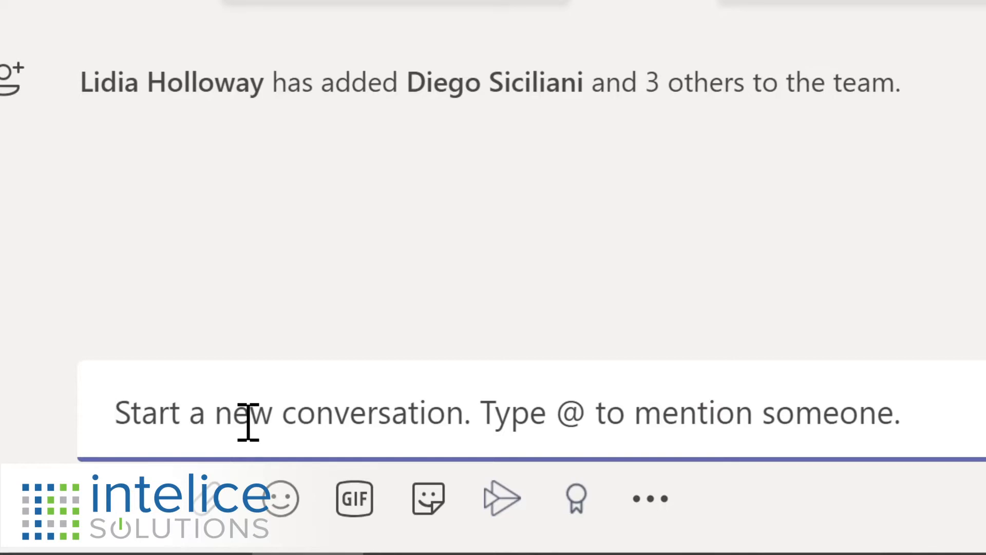
pyautogui.write("I'm excited to start planning our new LMS!")
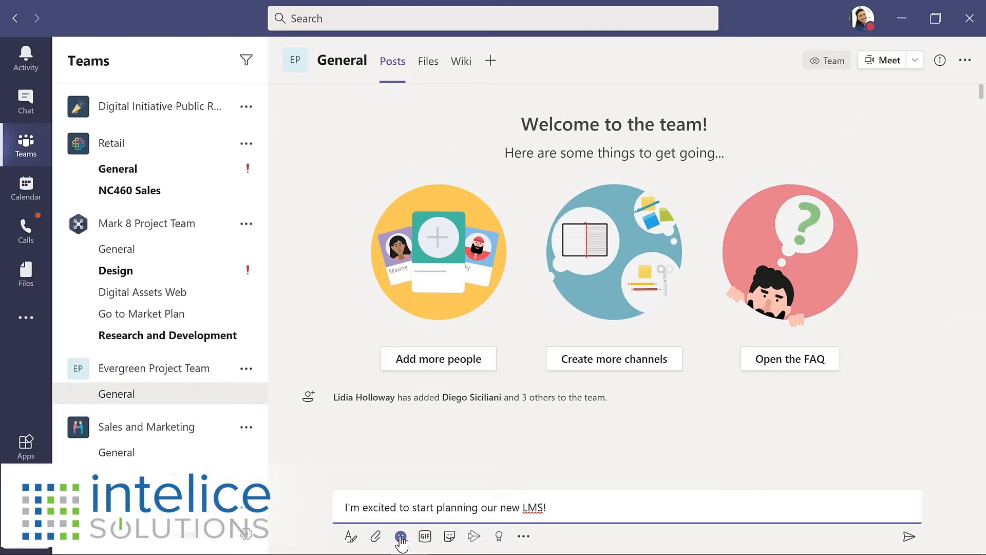
pyautogui.click(400, 537)
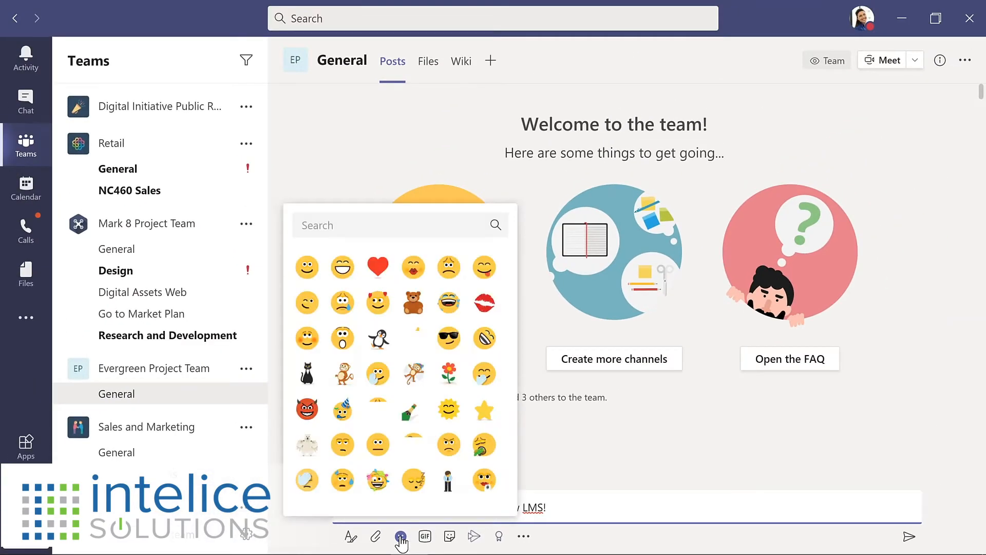
pyautogui.click(304, 271)
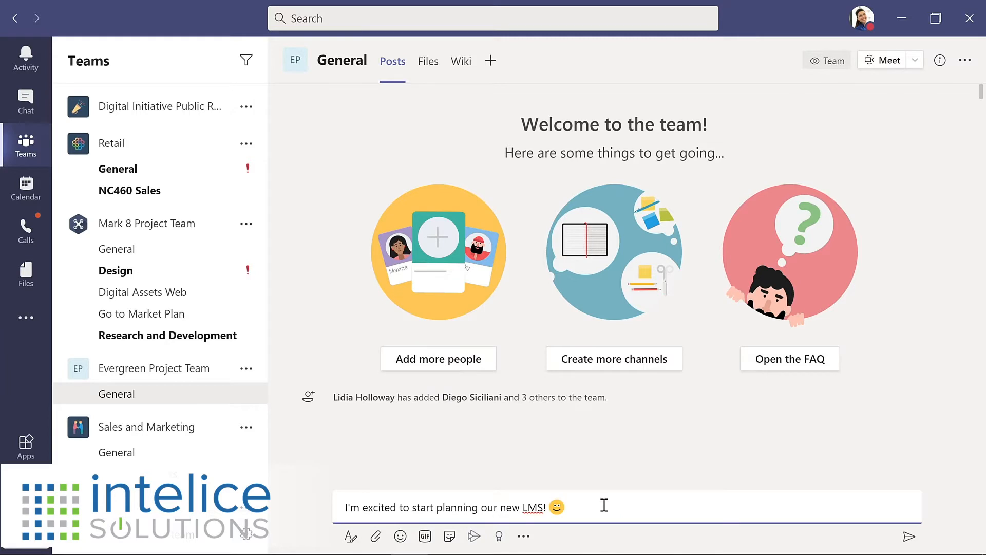
pyautogui.click(909, 537)
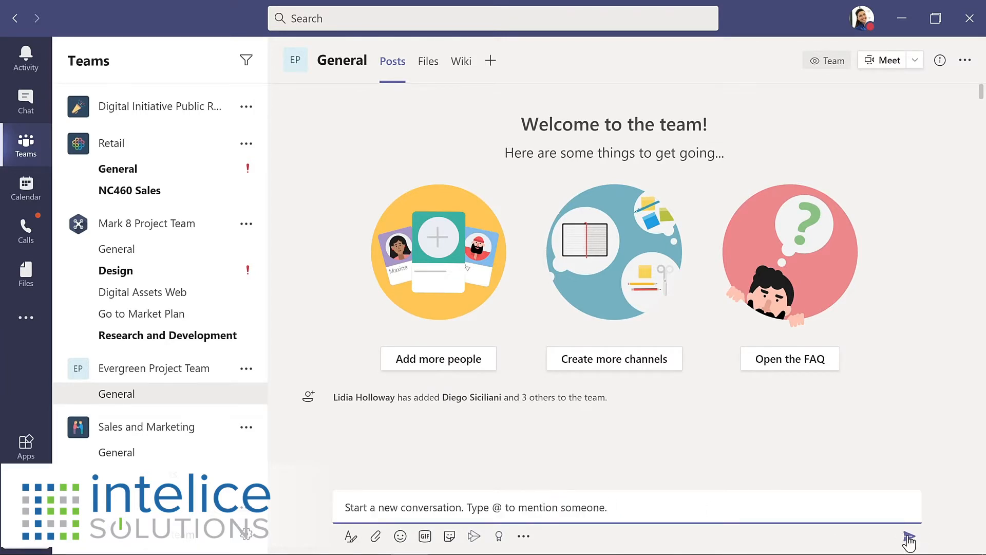
pyautogui.click(300, 486)
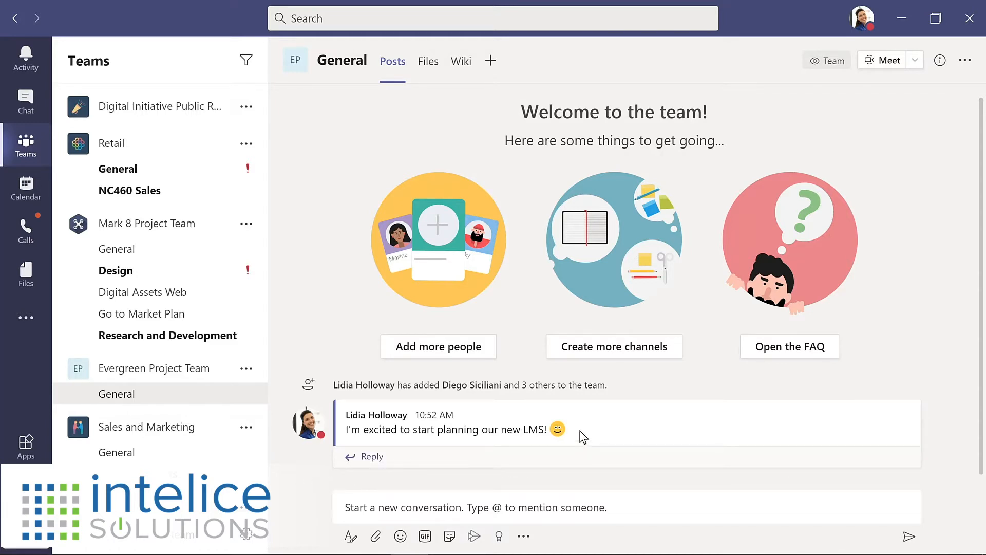
pyautogui.moveTo(584, 437)
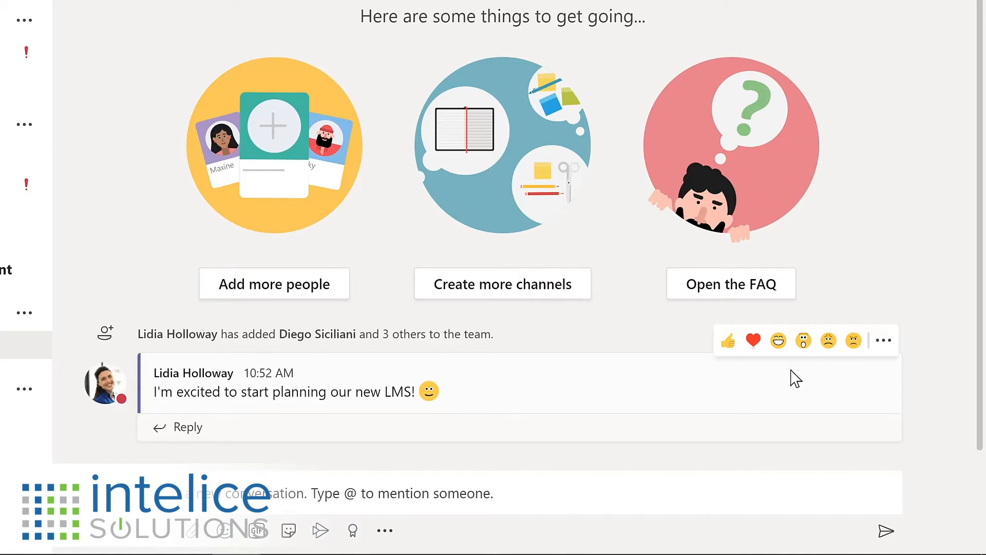
pyautogui.click(886, 348)
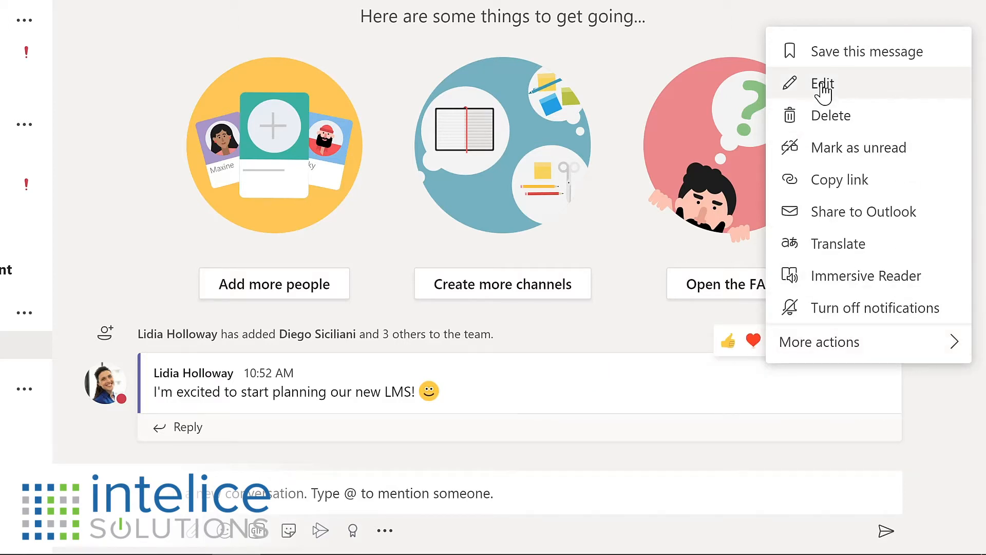
pyautogui.click(822, 85)
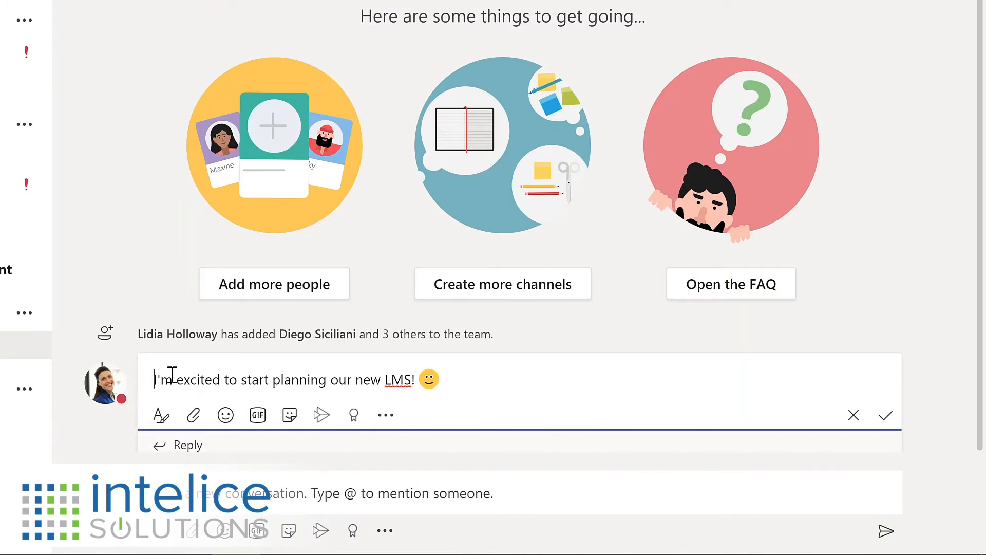
pyautogui.write('@')
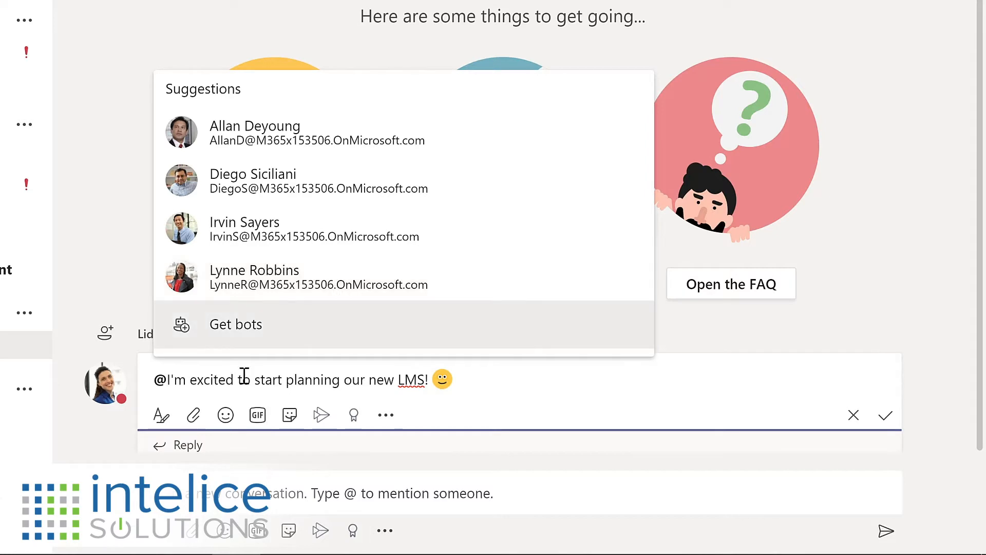
pyautogui.write('team')
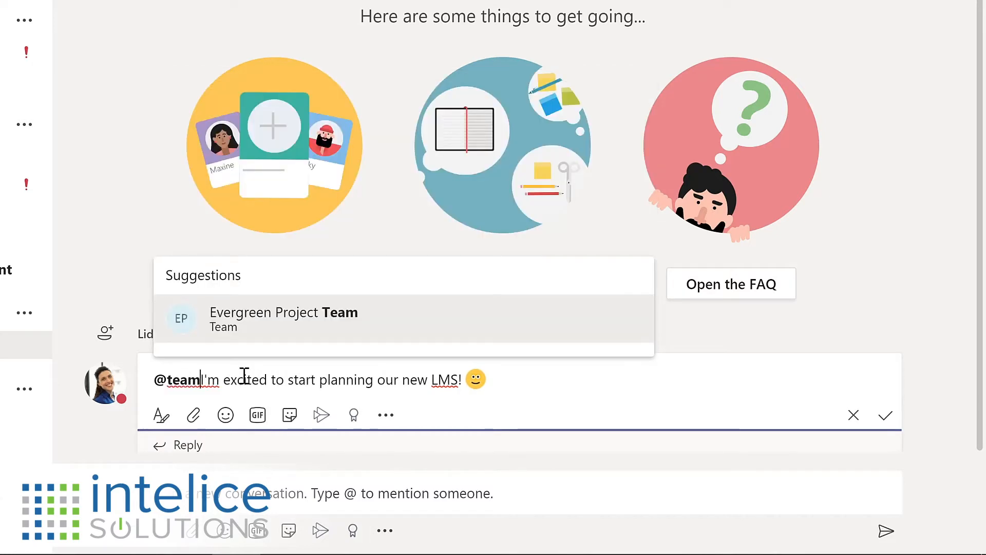
pyautogui.click(270, 325)
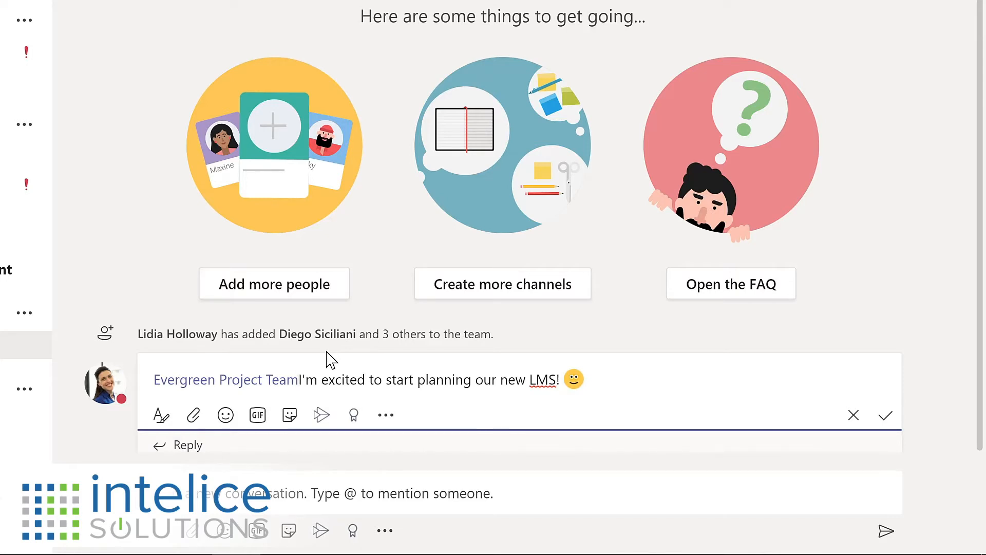
pyautogui.write(',')
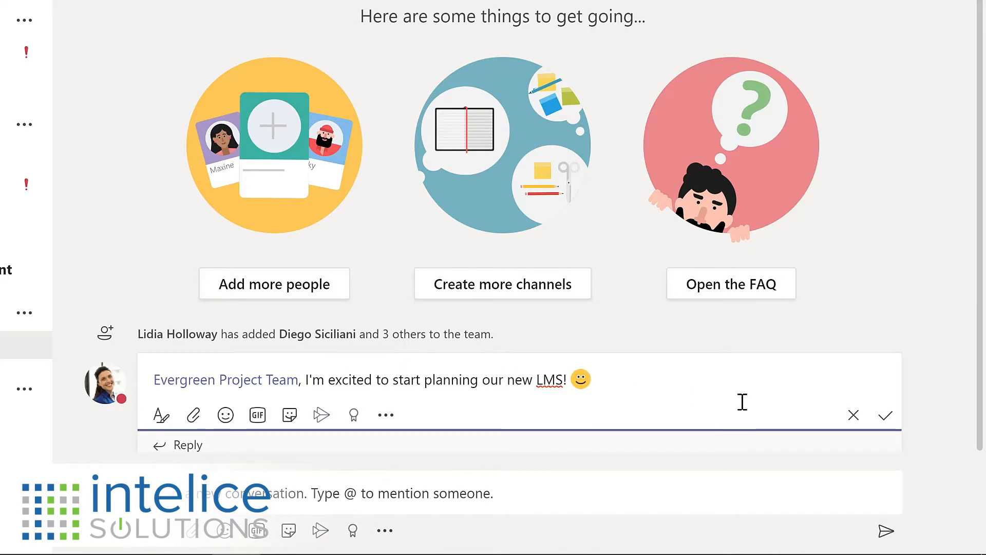
pyautogui.click(887, 417)
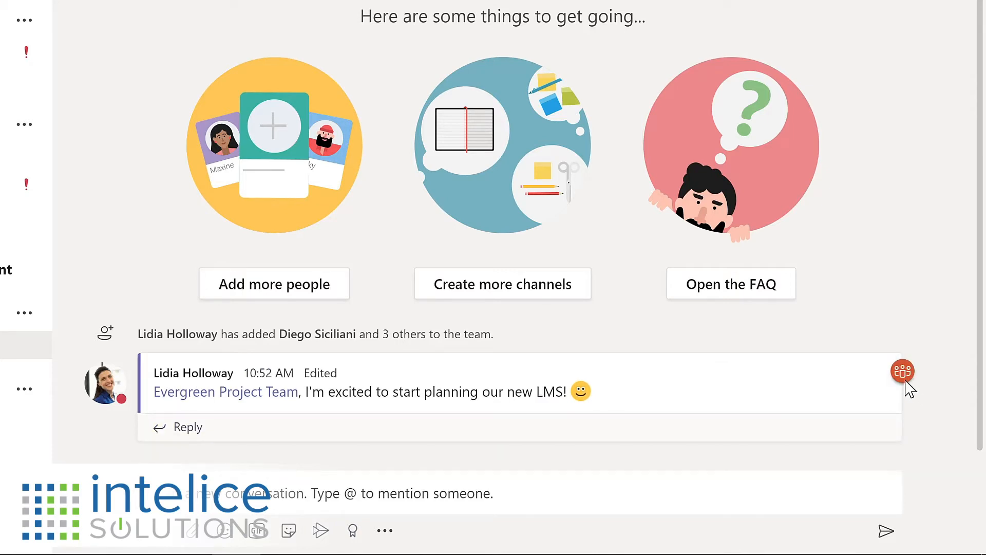
pyautogui.moveTo(906, 384)
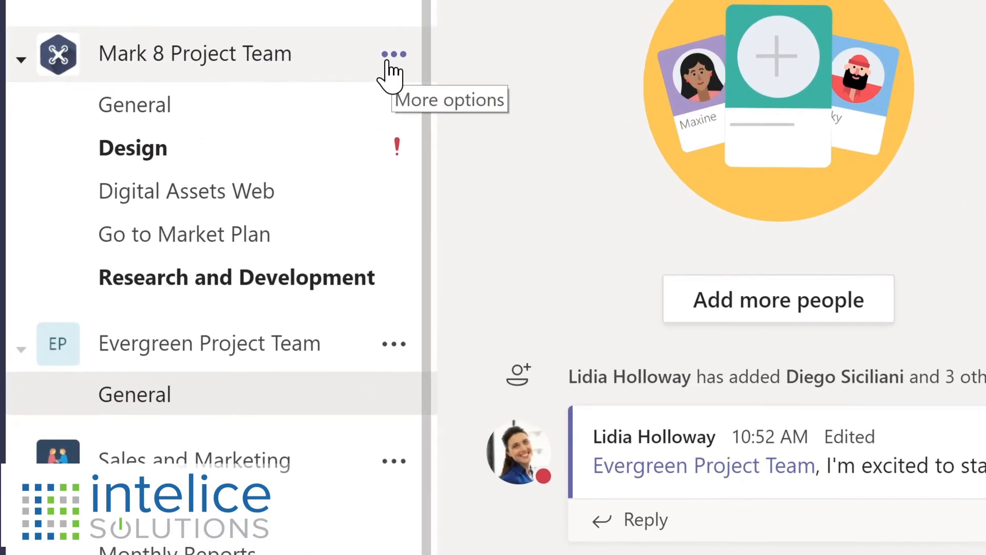
# Step: Examine the Mark 8 Project Team's management page, covering its owners, full member list, channels and analytics
pyautogui.click(391, 55)
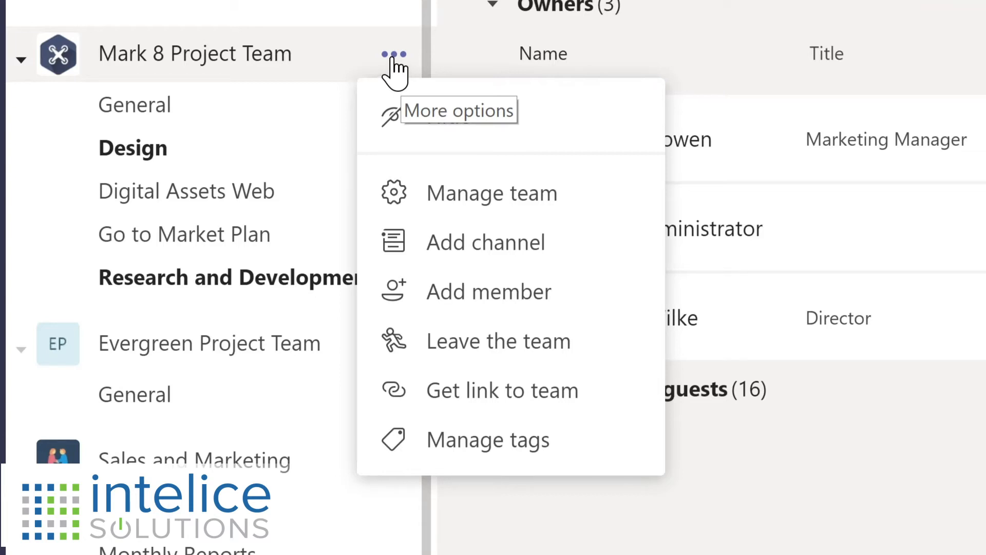
pyautogui.click(477, 200)
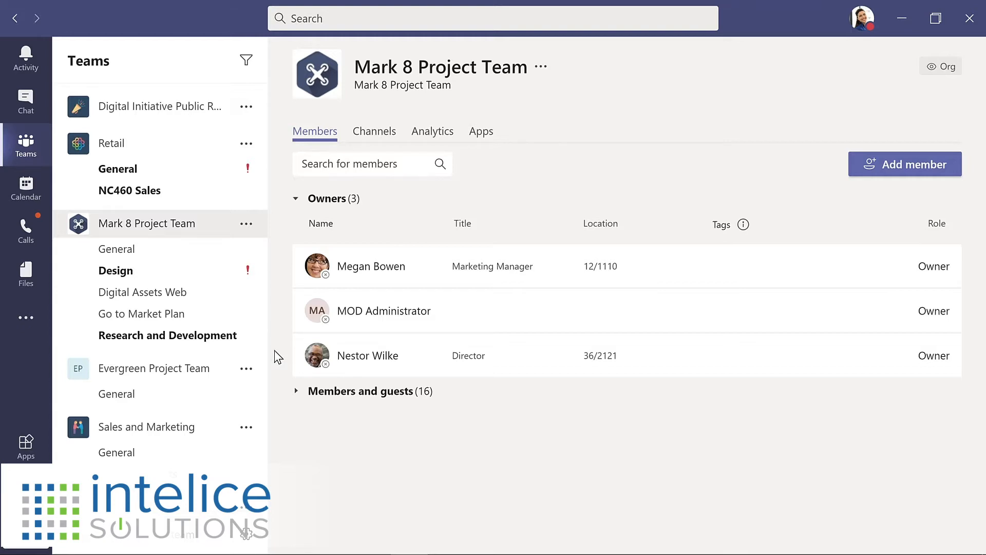
pyautogui.click(334, 397)
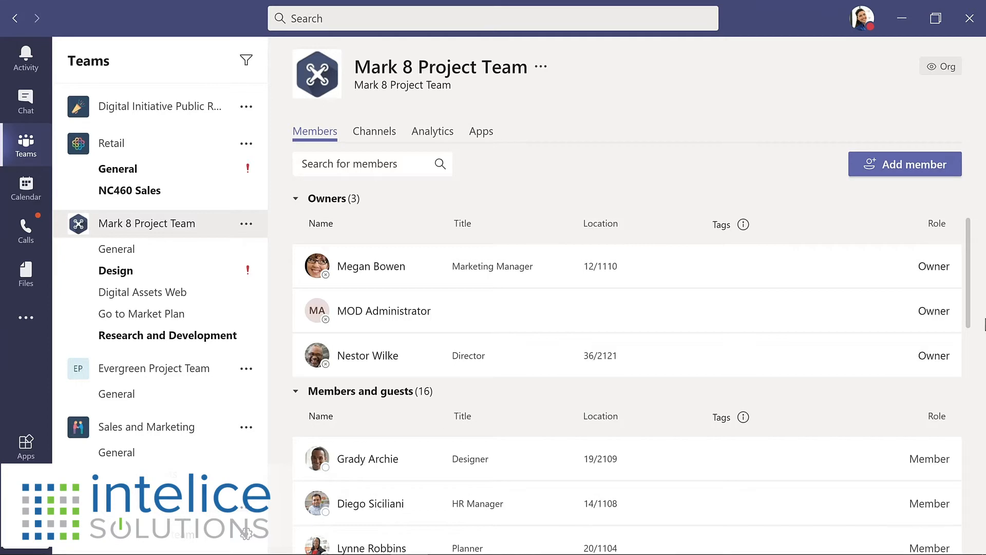
pyautogui.scroll(-3, 971, 329)
pyautogui.scroll(-4, 981, 411)
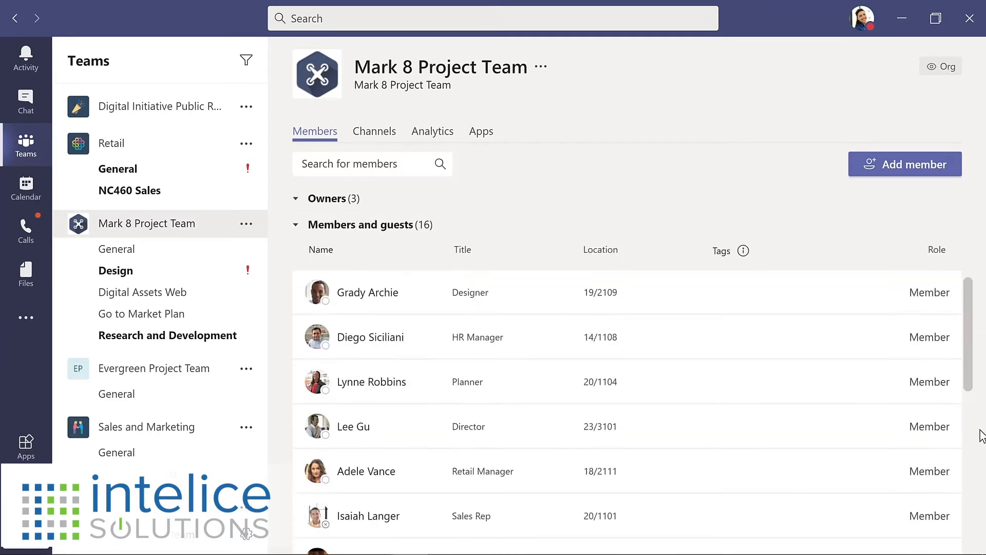
pyautogui.scroll(-5, 978, 532)
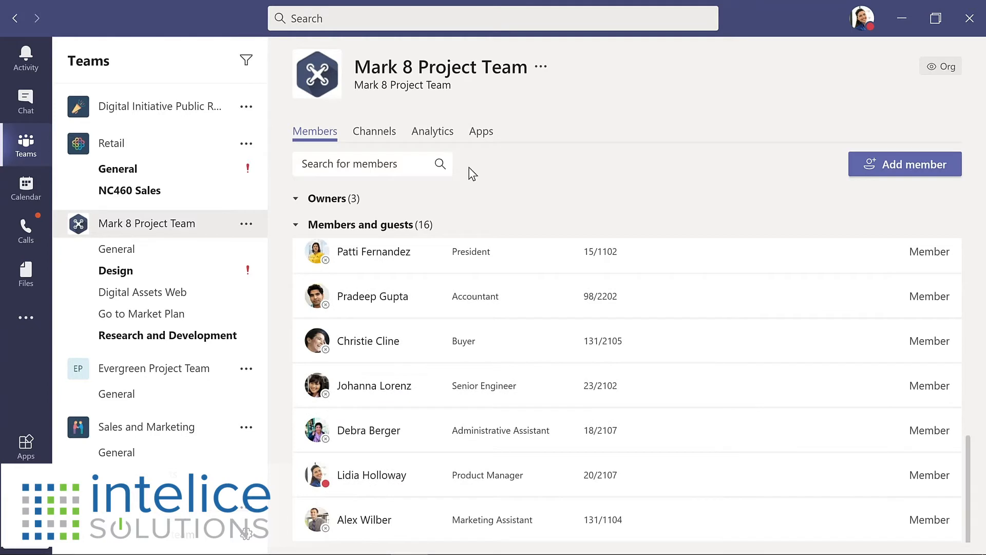
pyautogui.click(374, 136)
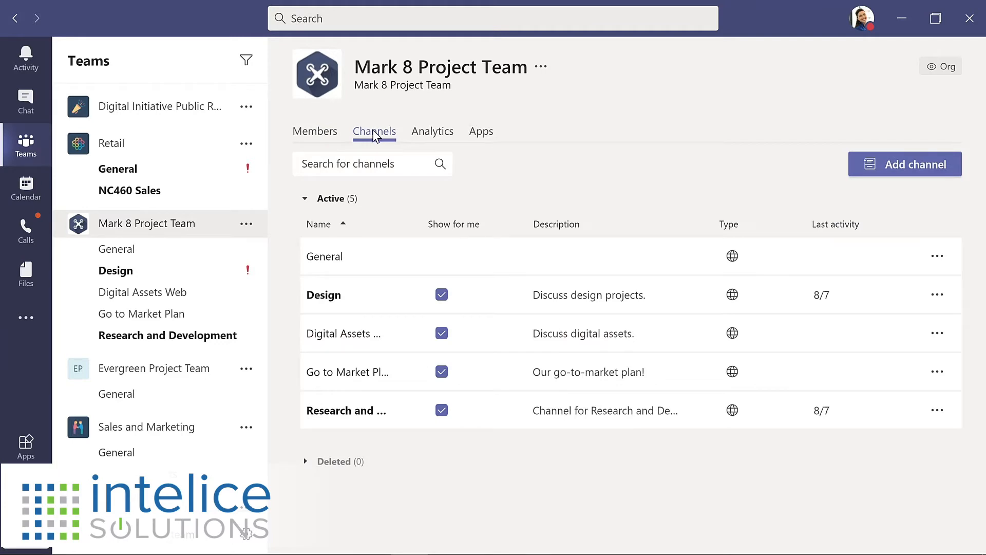
pyautogui.click(433, 135)
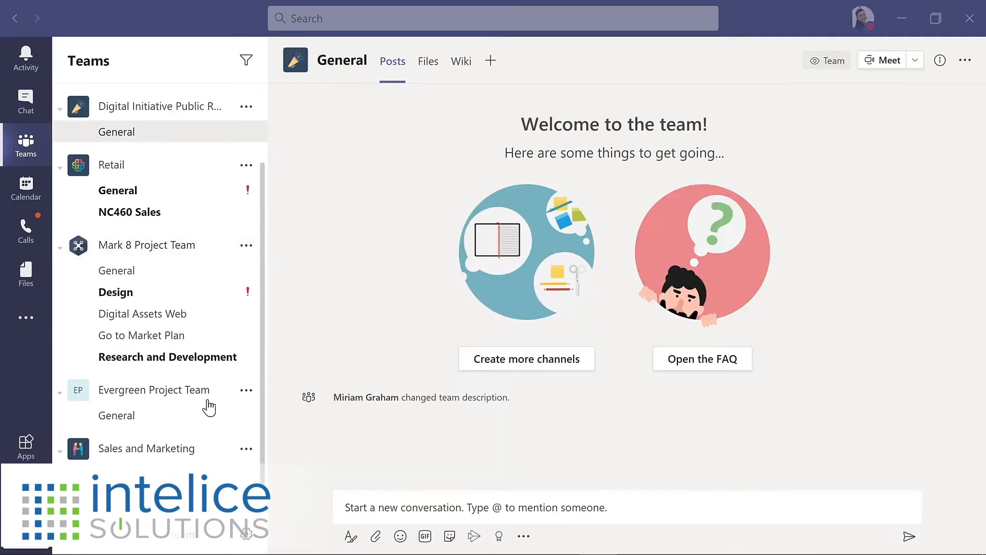
# Step: Add the director to the Evergreen Project Team as a member
pyautogui.click(246, 390)
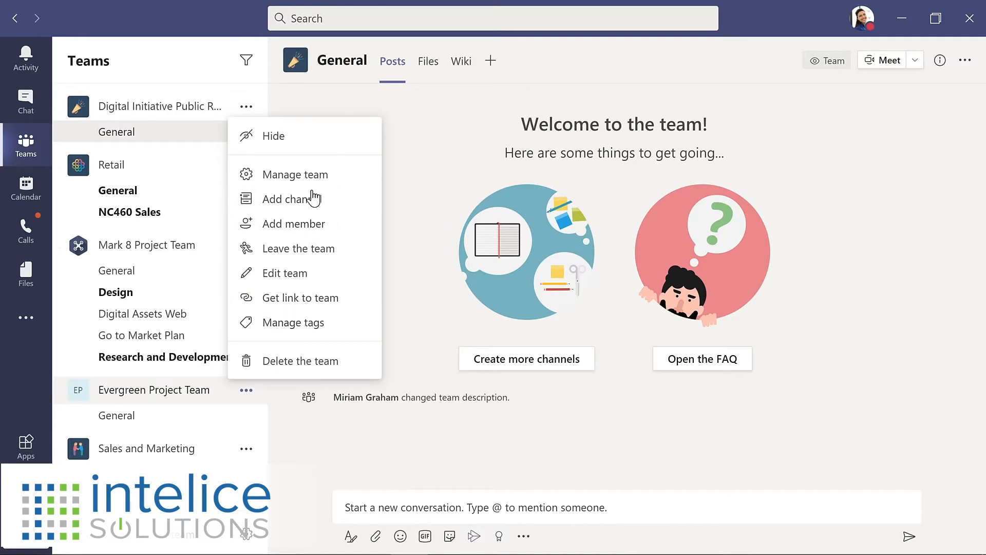
pyautogui.click(290, 225)
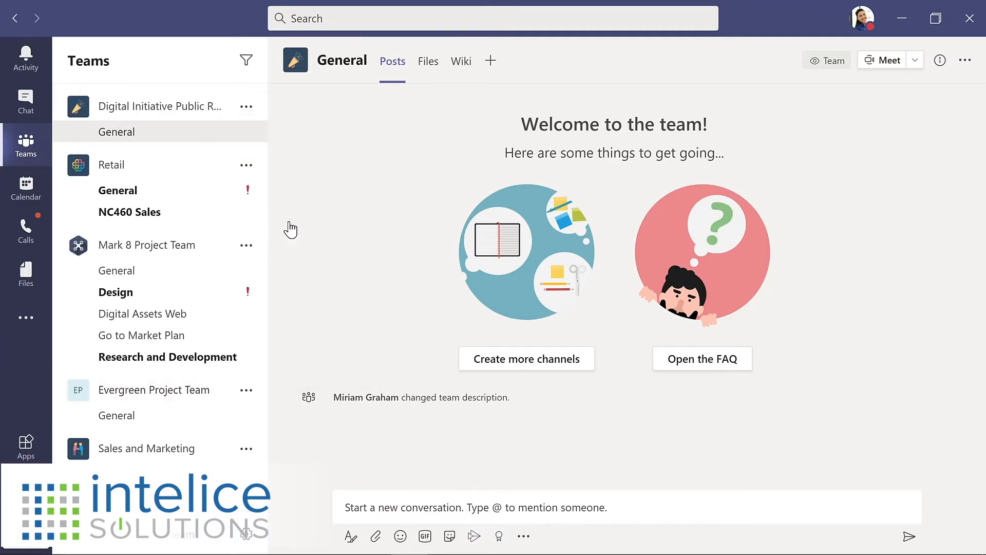
pyautogui.write('nestor')
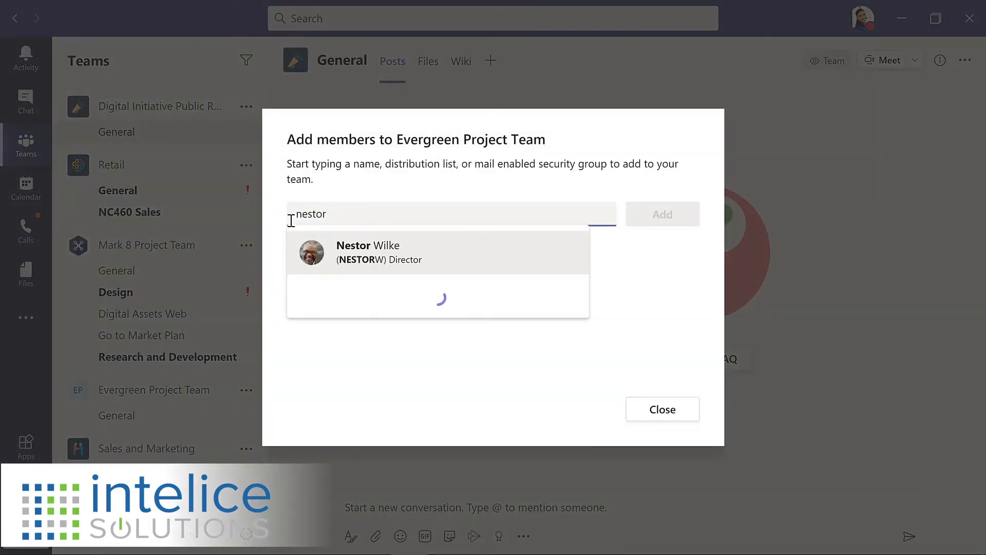
pyautogui.press('Return')
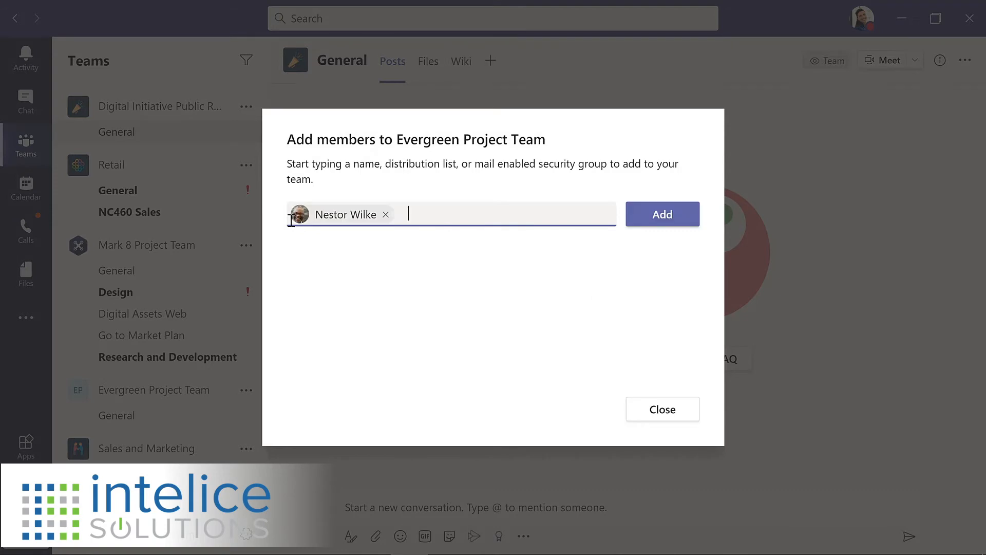
pyautogui.click(665, 216)
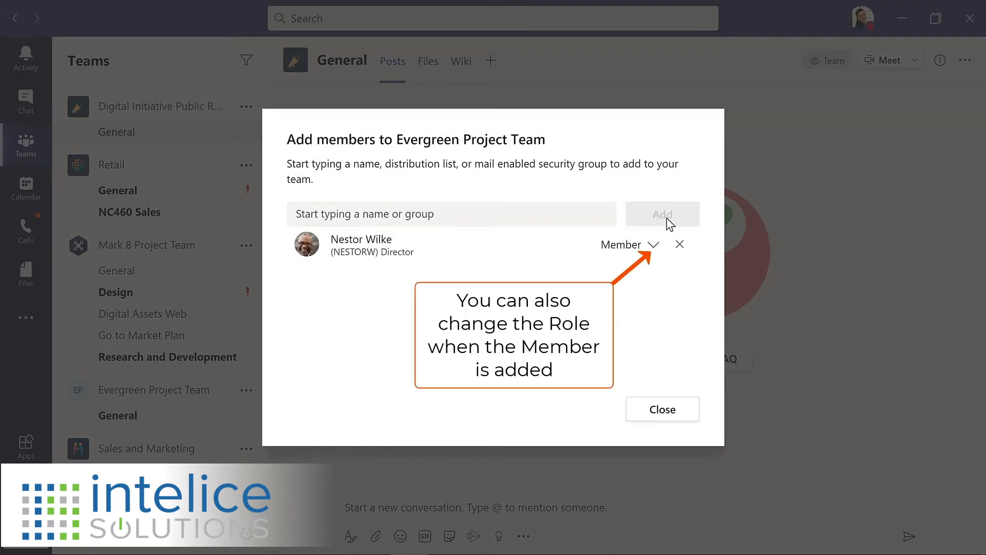
pyautogui.click(660, 406)
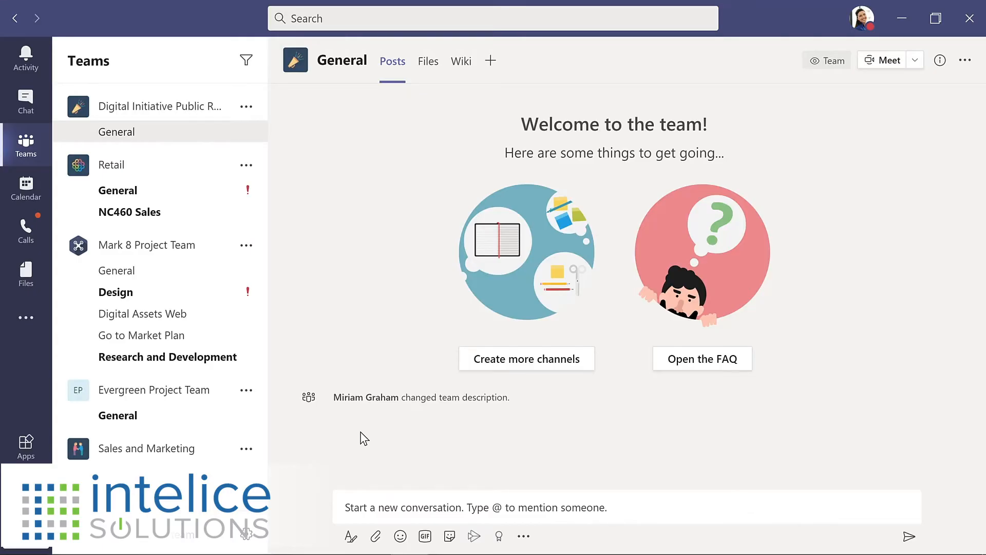
# Step: Change the director's role in the Evergreen Project Team to Owner
pyautogui.click(247, 392)
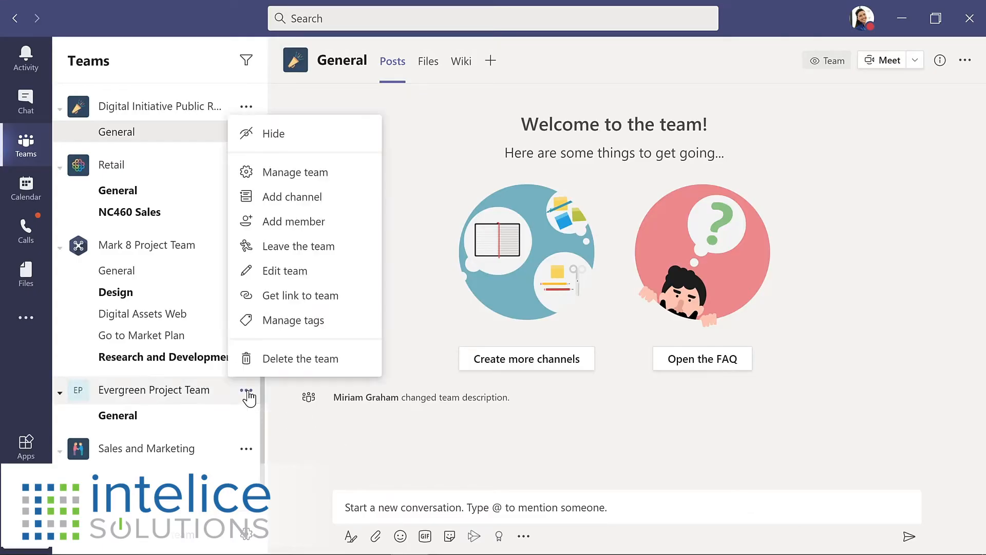
pyautogui.click(303, 175)
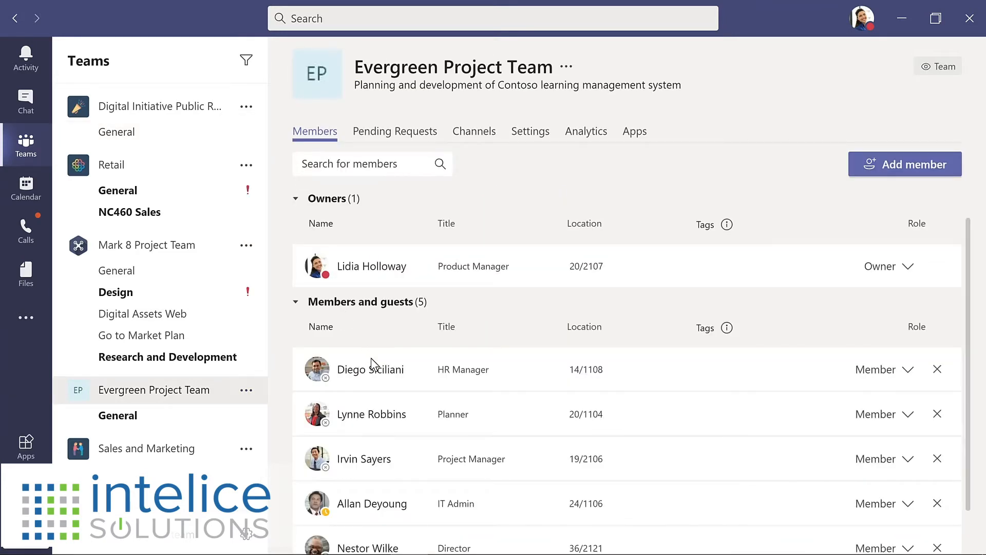
pyautogui.scroll(-1, 376, 373)
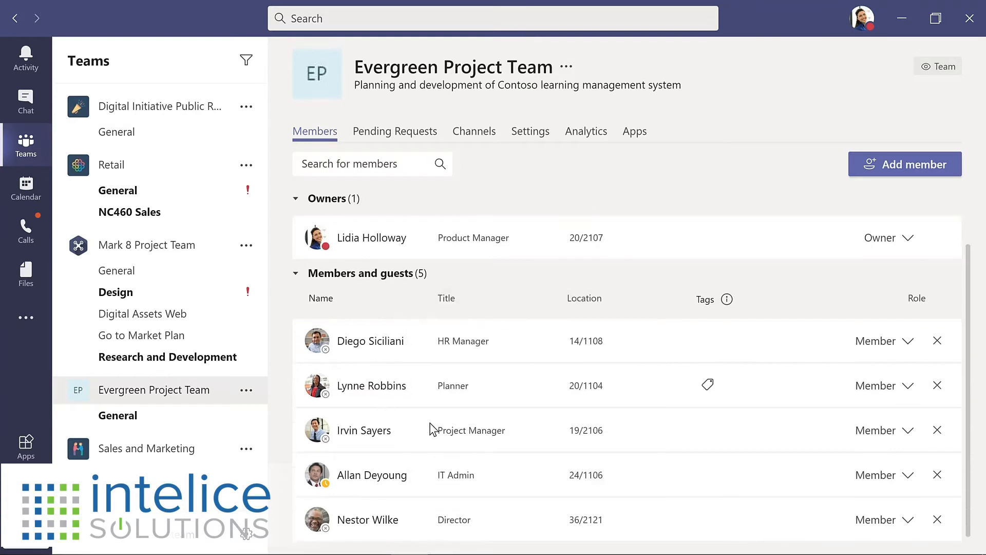
pyautogui.click(908, 523)
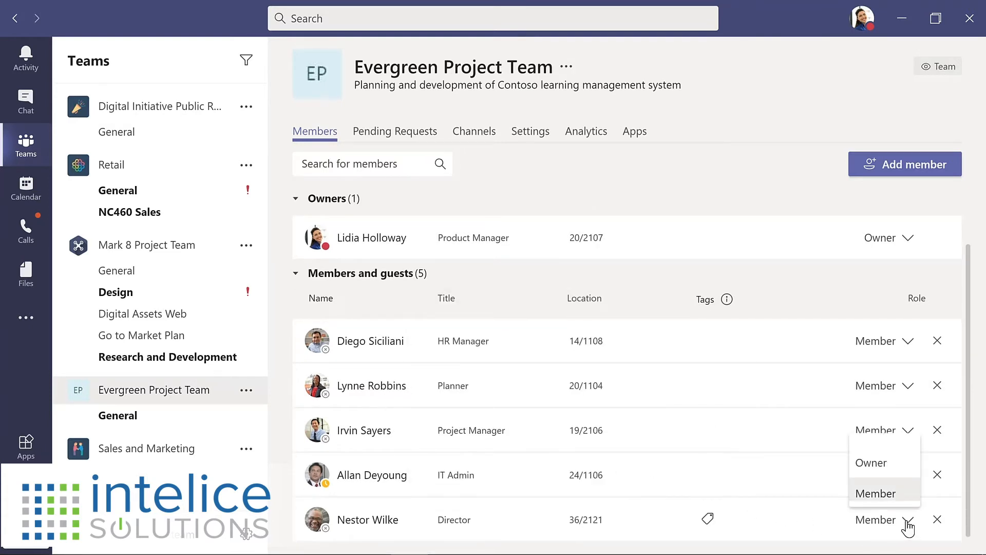
pyautogui.click(873, 463)
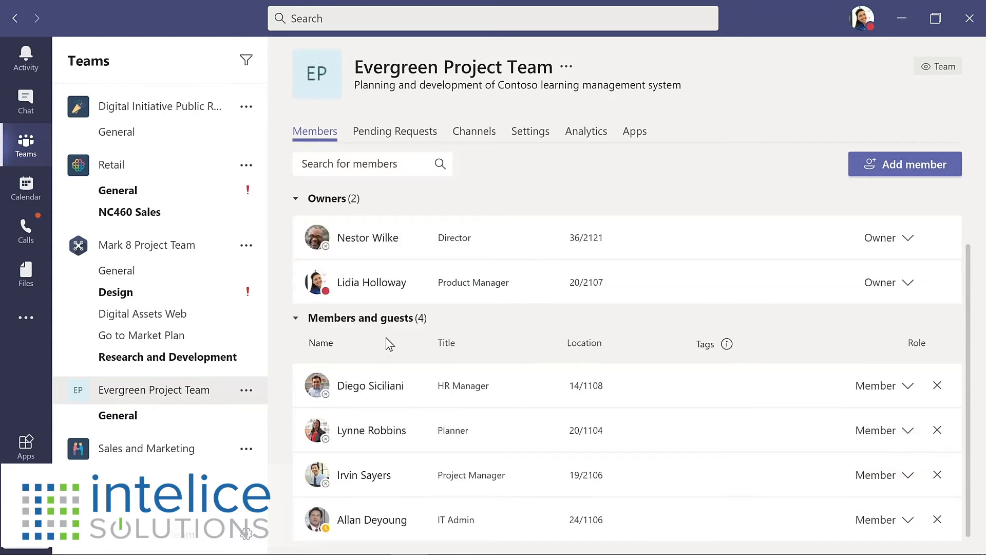
# Step: Start an Announcement in the Evergreen Project Team's General channel with a headline welcoming the director by first name
pyautogui.click(132, 414)
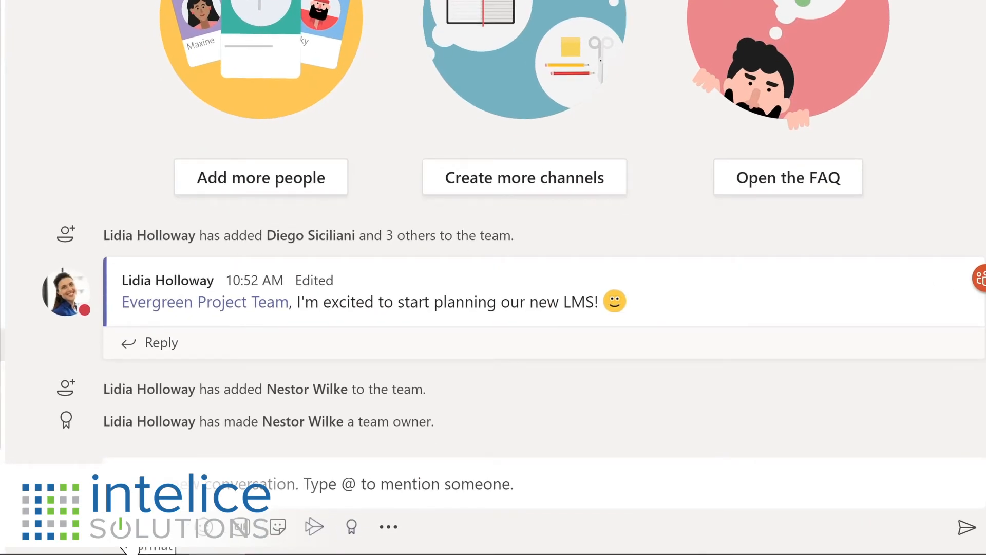
pyautogui.click(130, 528)
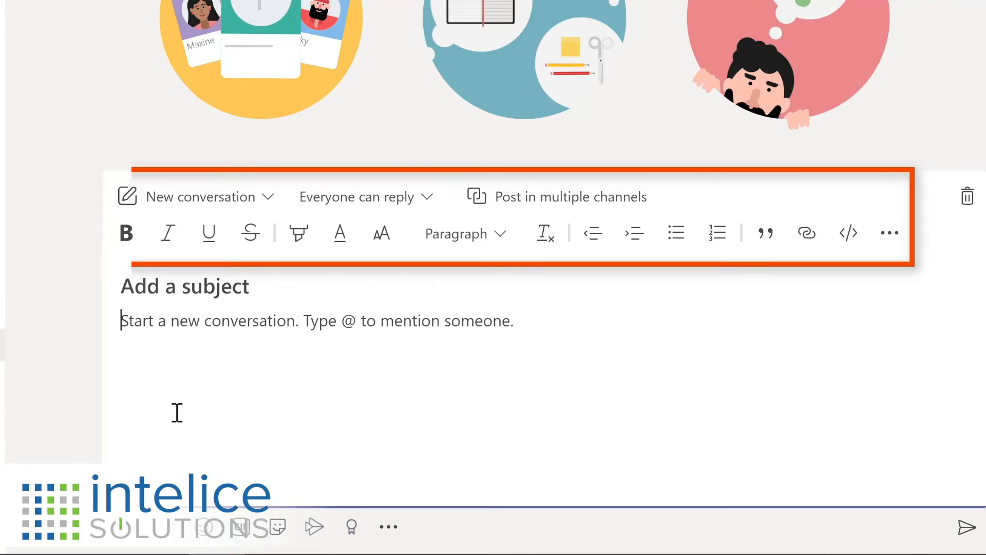
pyautogui.click(269, 201)
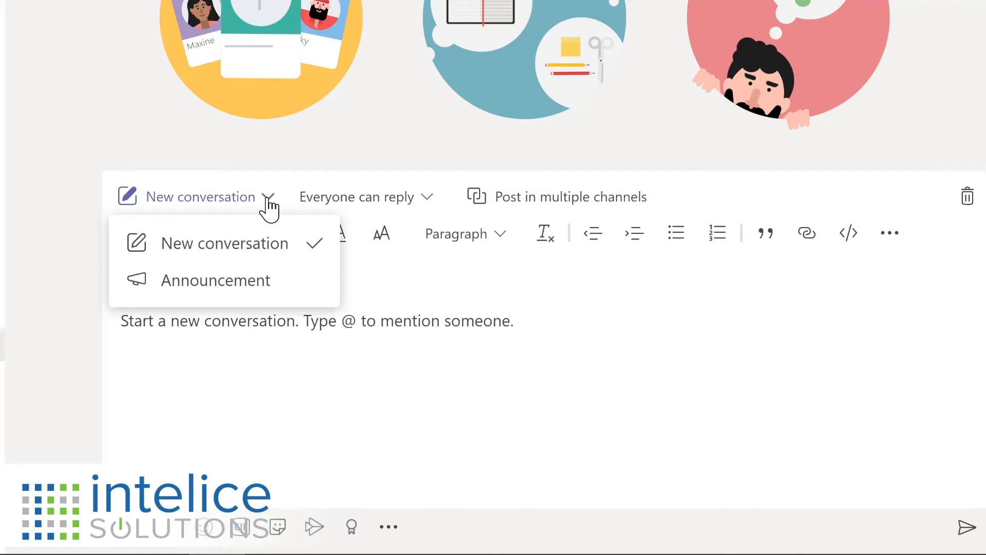
pyautogui.click(228, 283)
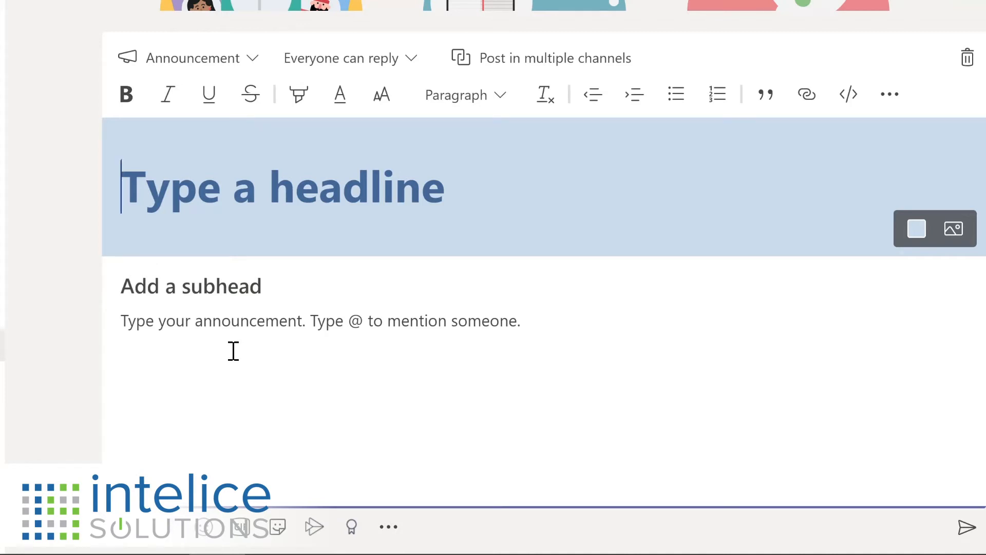
pyautogui.write('Welcome Nestor!')
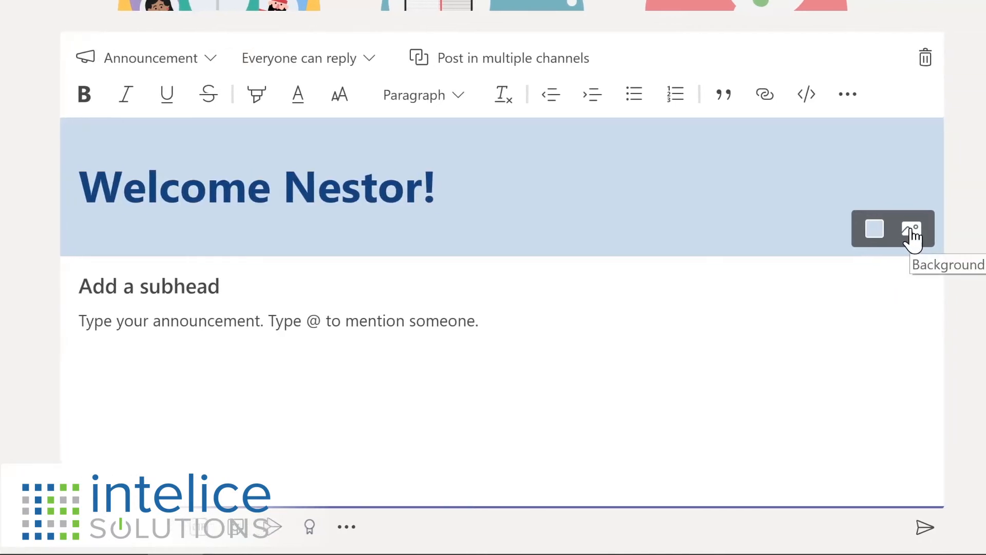
# Step: Give the announcement a dark teal banner, a subhead welcoming the director to Contoso and a line about joining the LMS planning team, and post it
pyautogui.click(864, 230)
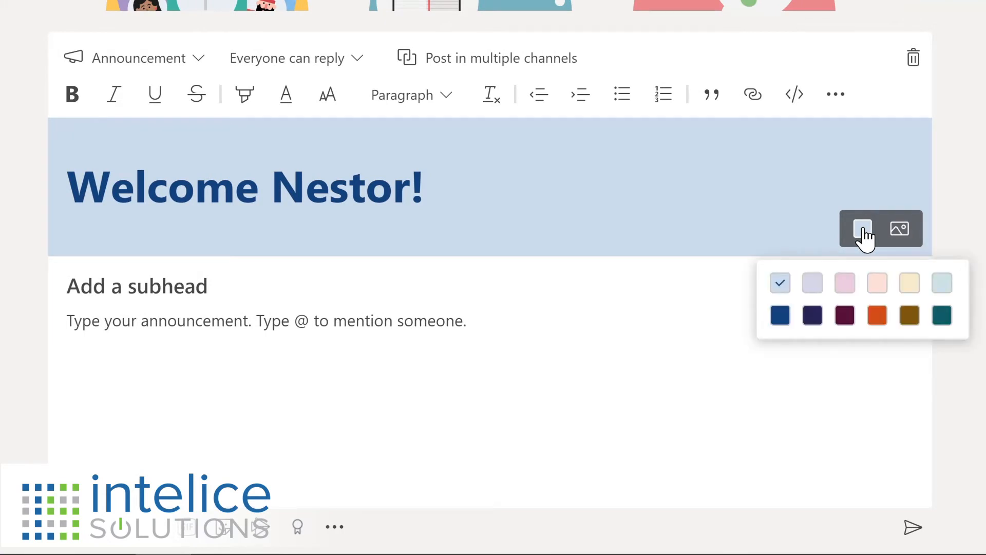
pyautogui.click(942, 318)
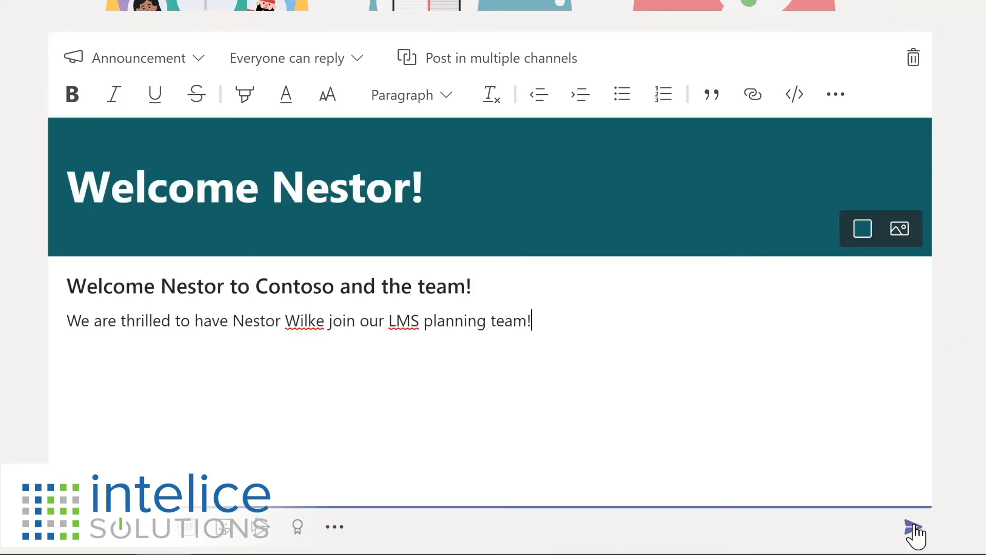
pyautogui.click(913, 529)
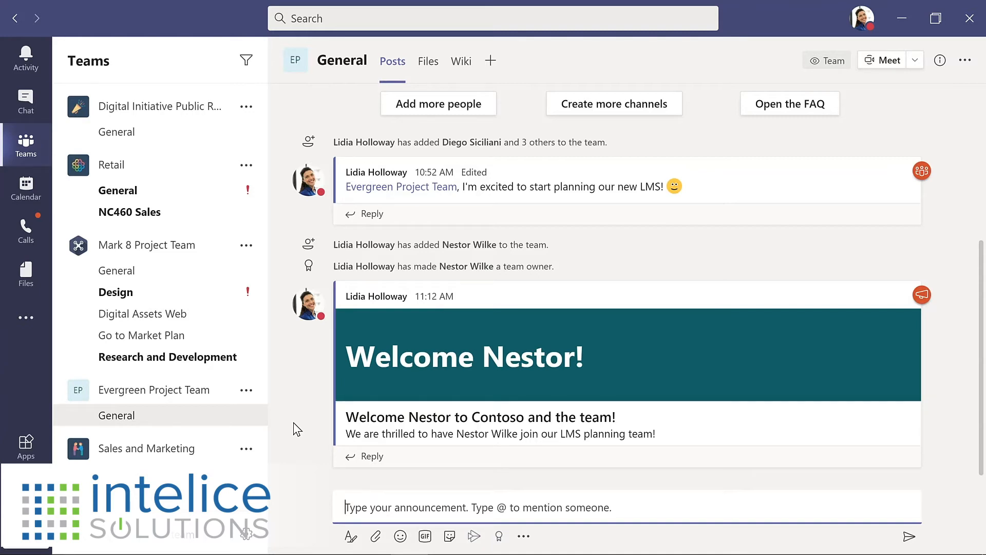
# Step: Start a new channel in the Evergreen Project Team named Design with the description "Design and planning of LMS"
pyautogui.click(247, 392)
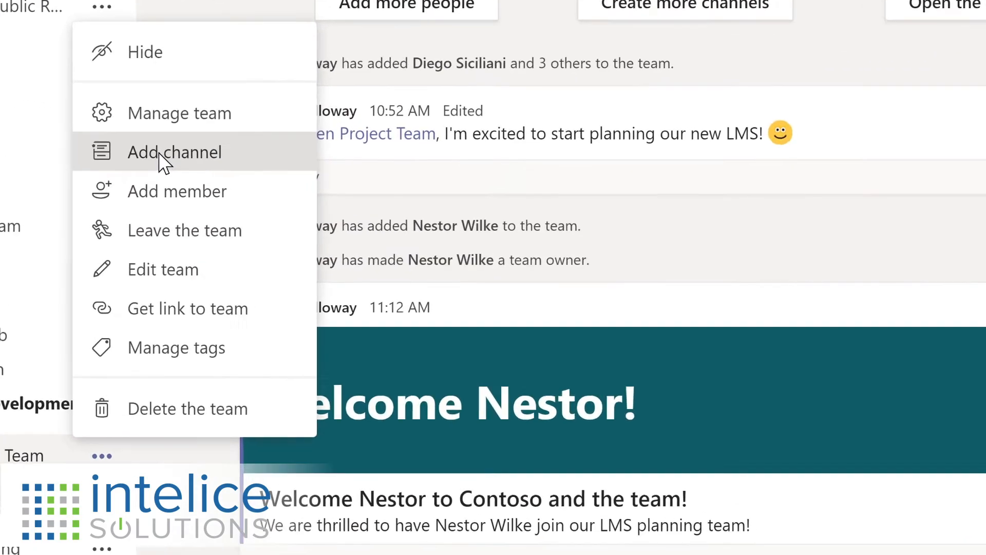
pyautogui.click(277, 202)
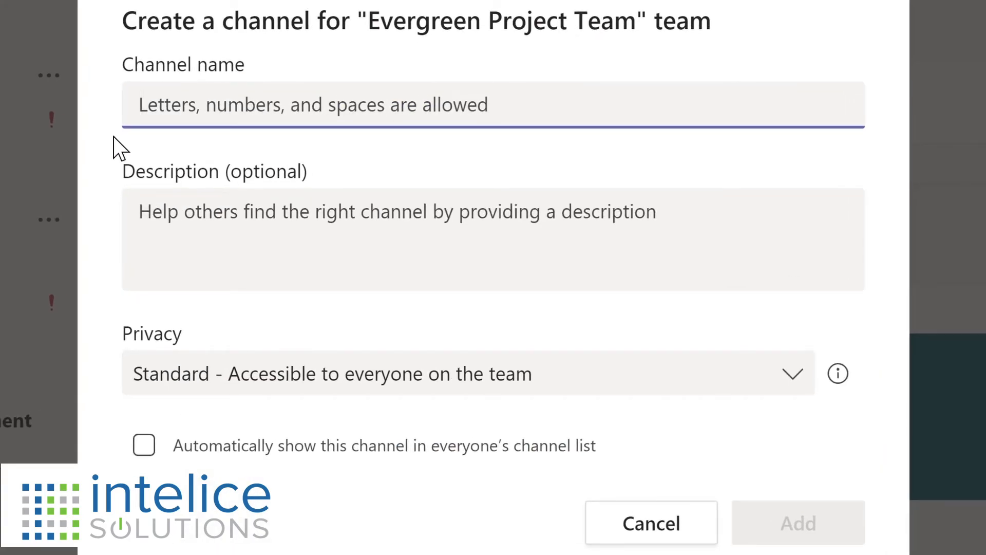
pyautogui.write('D')
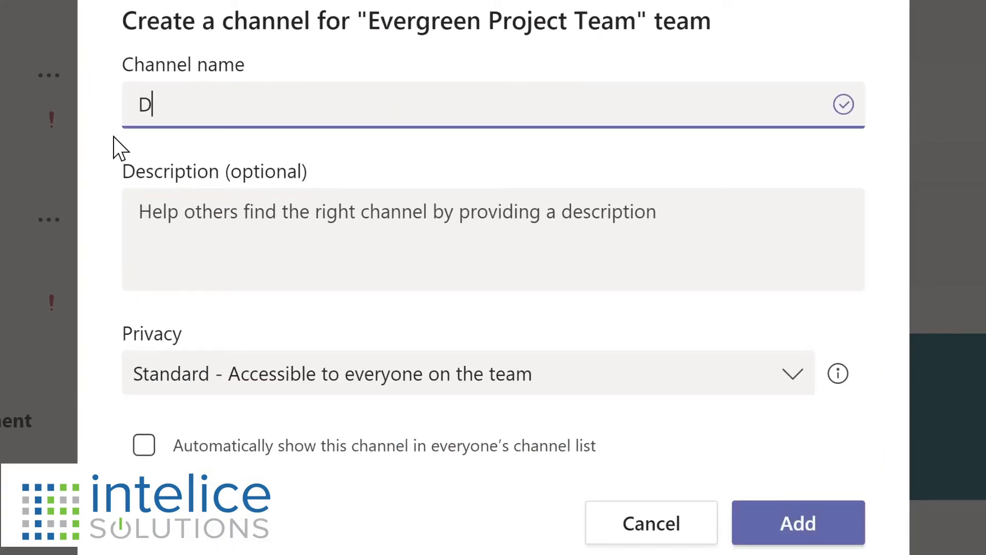
pyautogui.write('esign')
pyautogui.click(154, 211)
pyautogui.write('Design and planning of LMS')
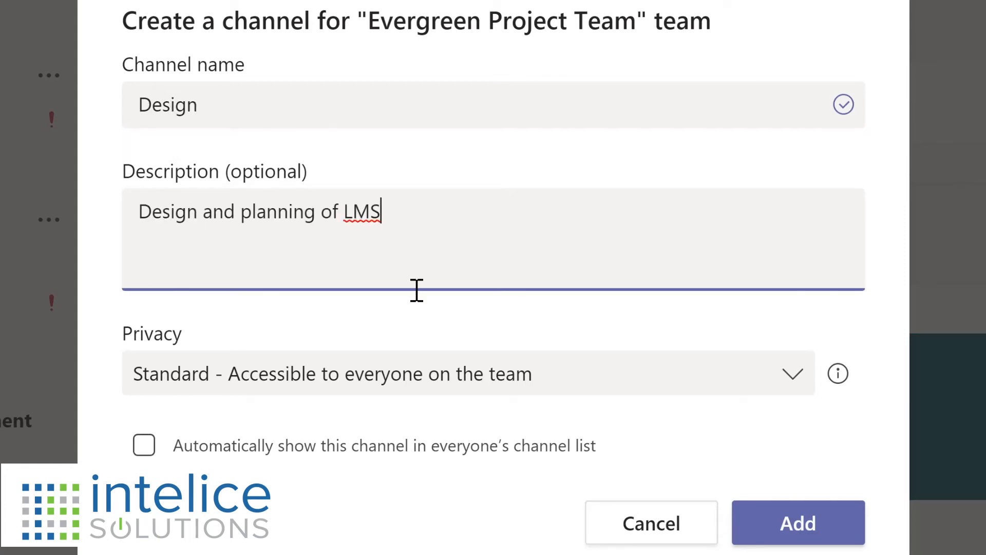
# Step: Keep the new channel's privacy at Standard, have it shown automatically in everyone's channel list, and add it
pyautogui.click(796, 382)
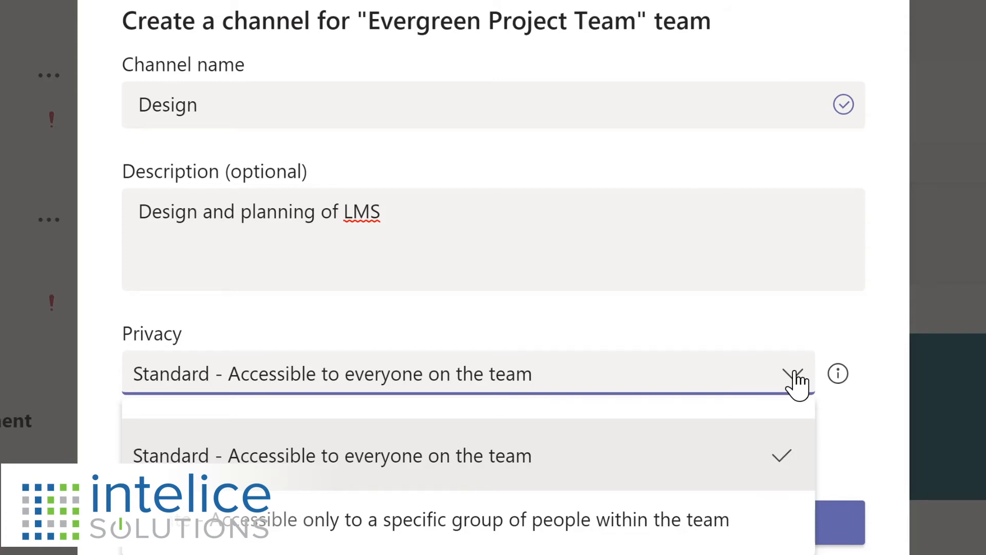
pyautogui.click(753, 321)
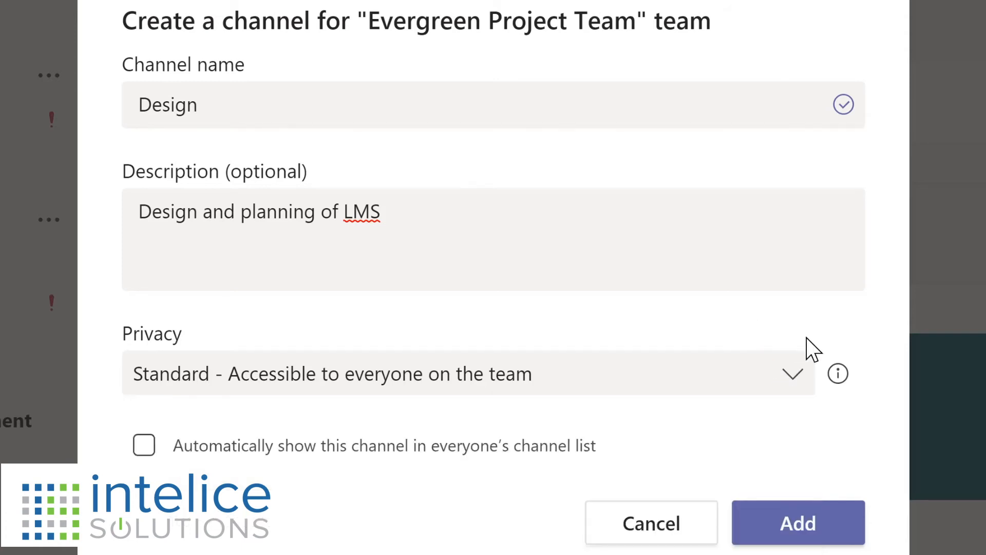
pyautogui.click(145, 446)
pyautogui.click(809, 521)
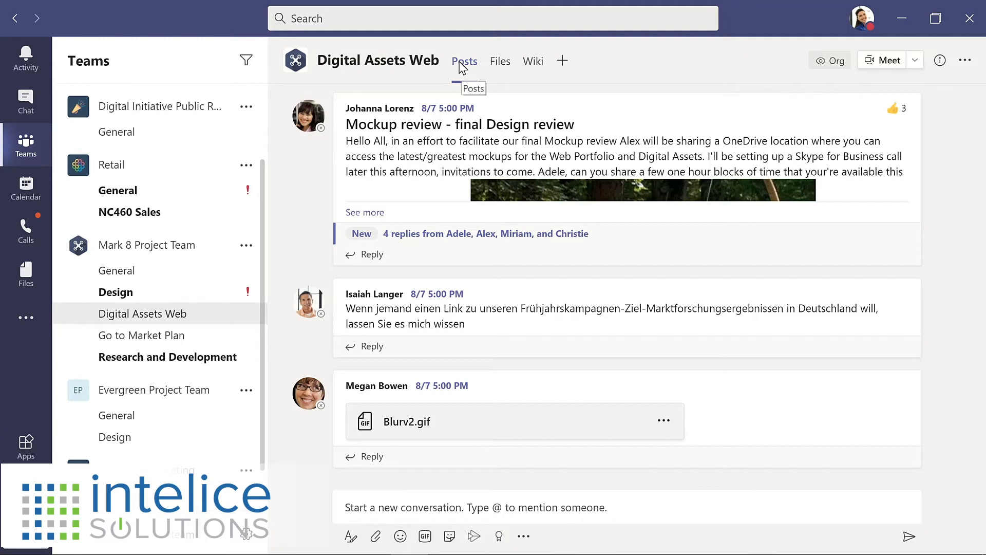
# Step: Look through the Digital Assets Web channel's files and view the available actions and opening options for Product Launch.pptx
pyautogui.click(503, 65)
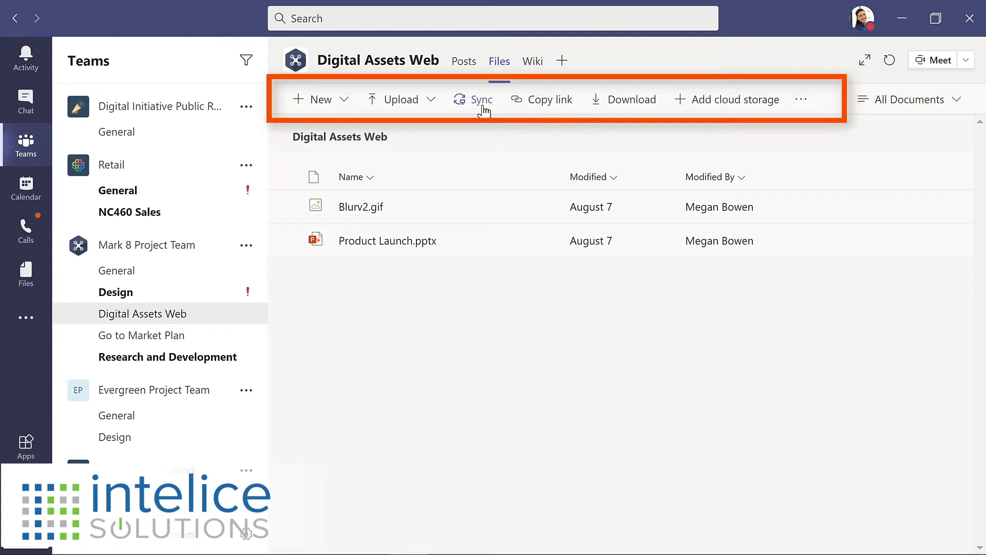
pyautogui.click(541, 242)
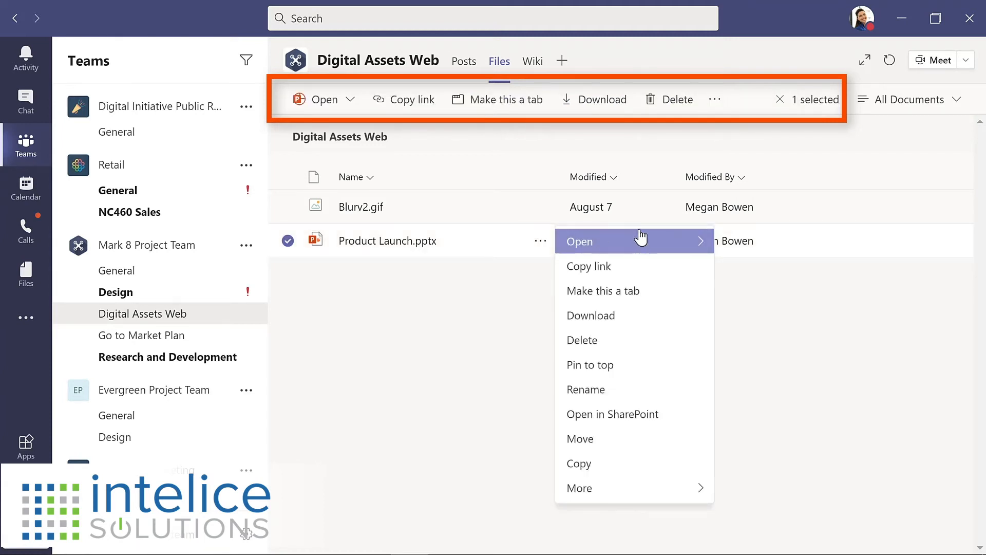
pyautogui.moveTo(700, 247)
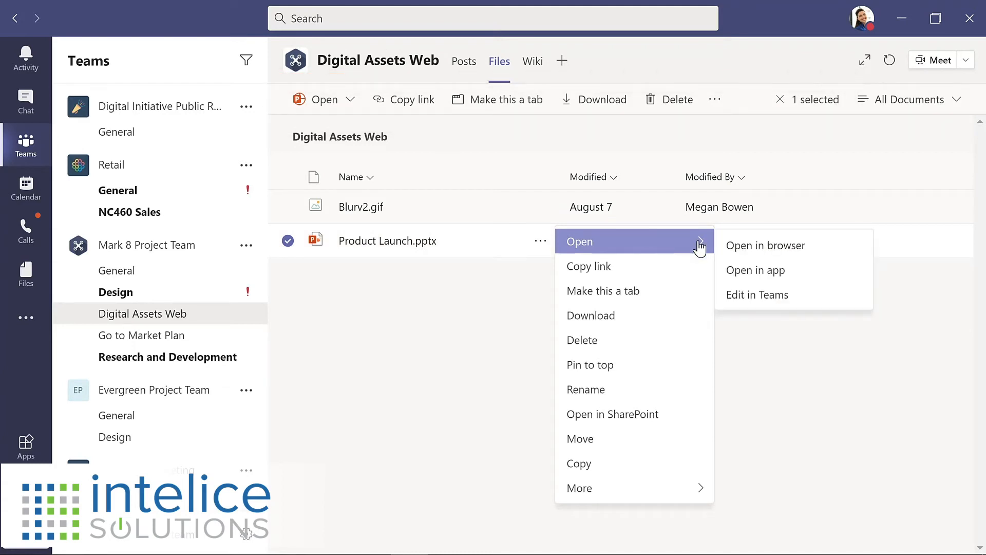
pyautogui.click(526, 130)
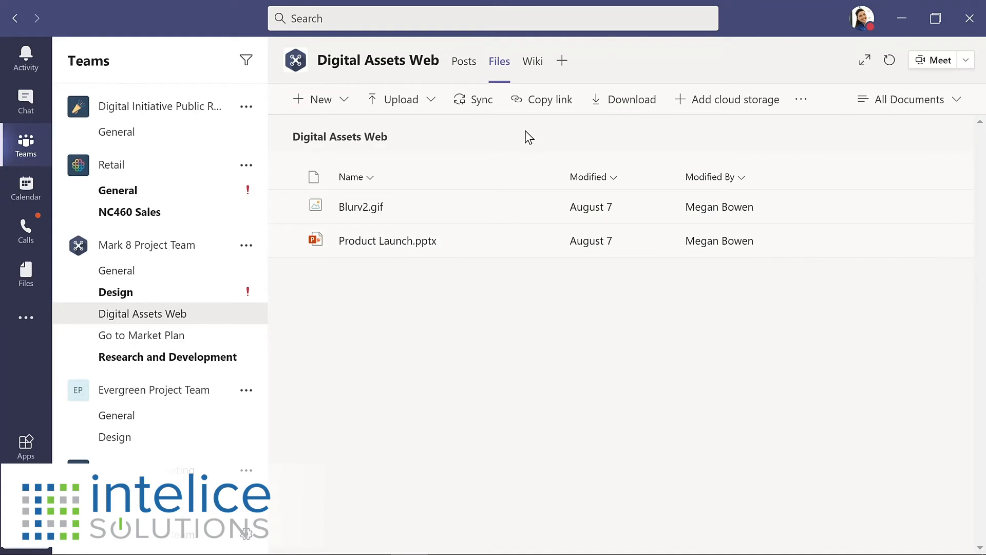
# Step: View the Digital Assets Web wiki, then the Usability Priorities document and tab-adding choices in the Mark 8 Project Team's Design channel
pyautogui.click(532, 66)
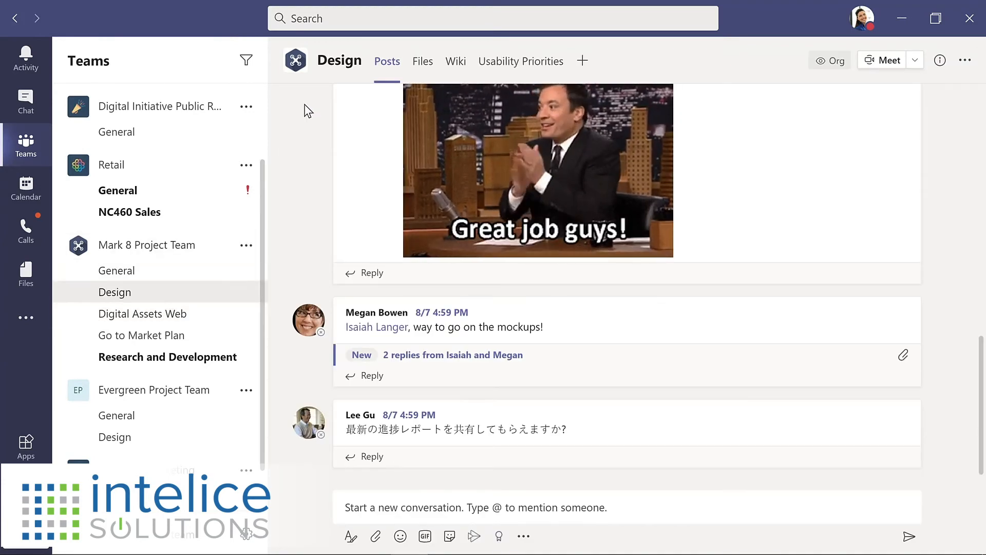
pyautogui.click(520, 63)
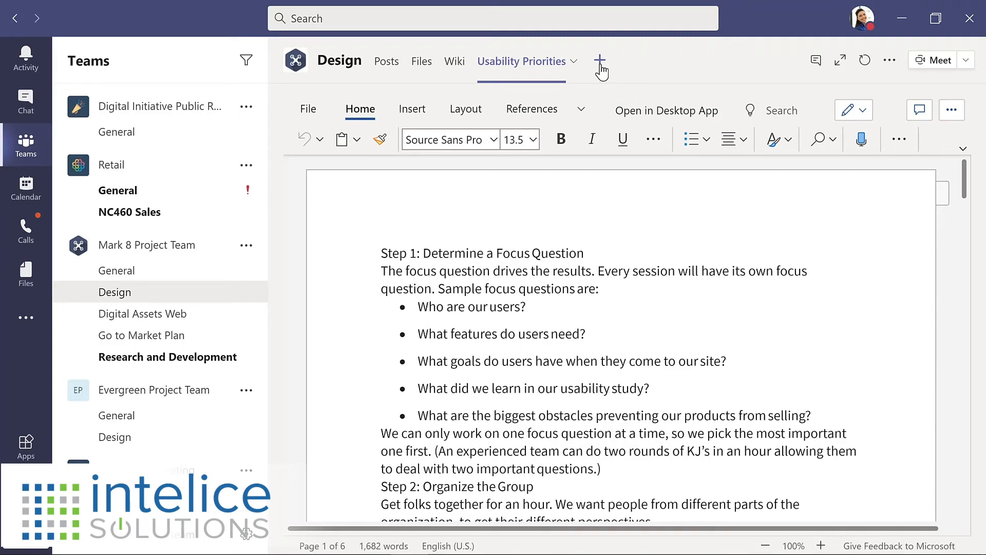
pyautogui.click(600, 66)
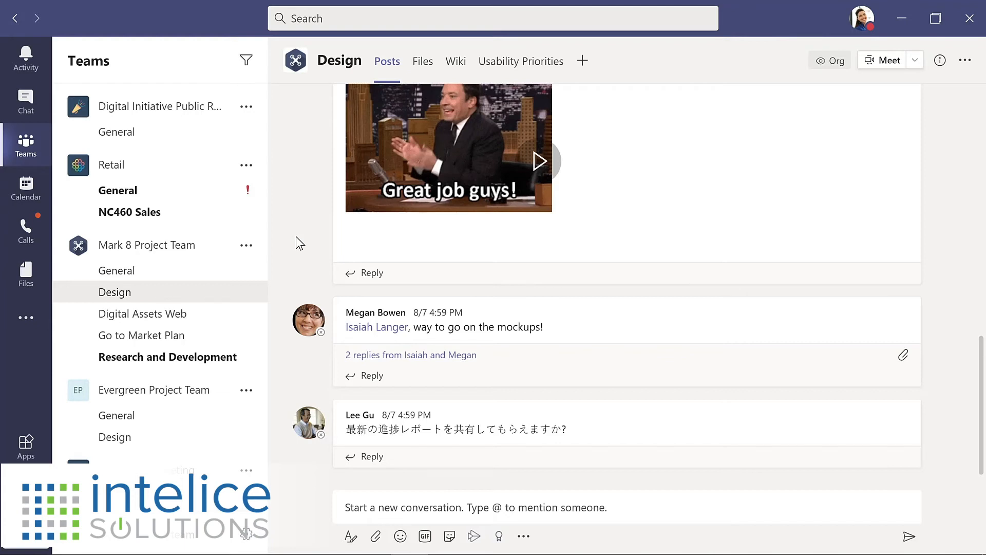
# Step: Reply "Great job with a tight deadline!" to the post praising the mockups in the Mark 8 Project Team's Design channel
pyautogui.click(370, 380)
pyautogui.write('Great job with')
pyautogui.write('a ')
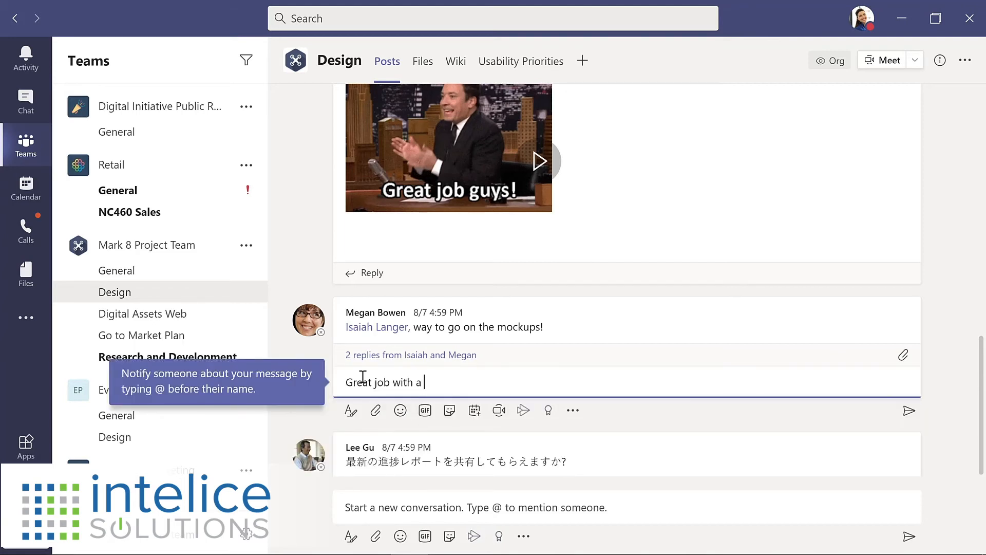
pyautogui.write('tight deadline!')
pyautogui.press('Return')
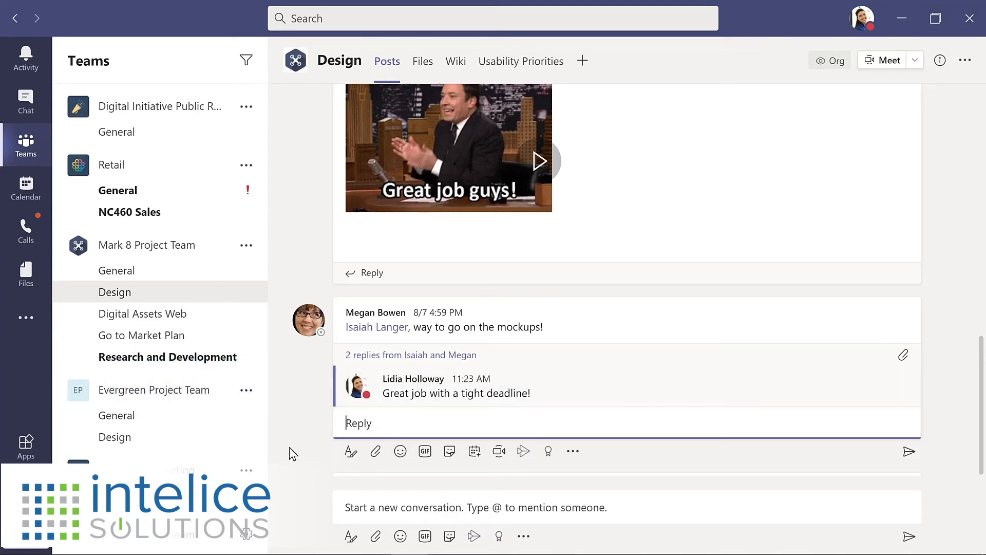
# Step: Start a new conversation in the Design channel and attach Contoso Marketing Principles-2021.pptx from the computer
pyautogui.click(354, 510)
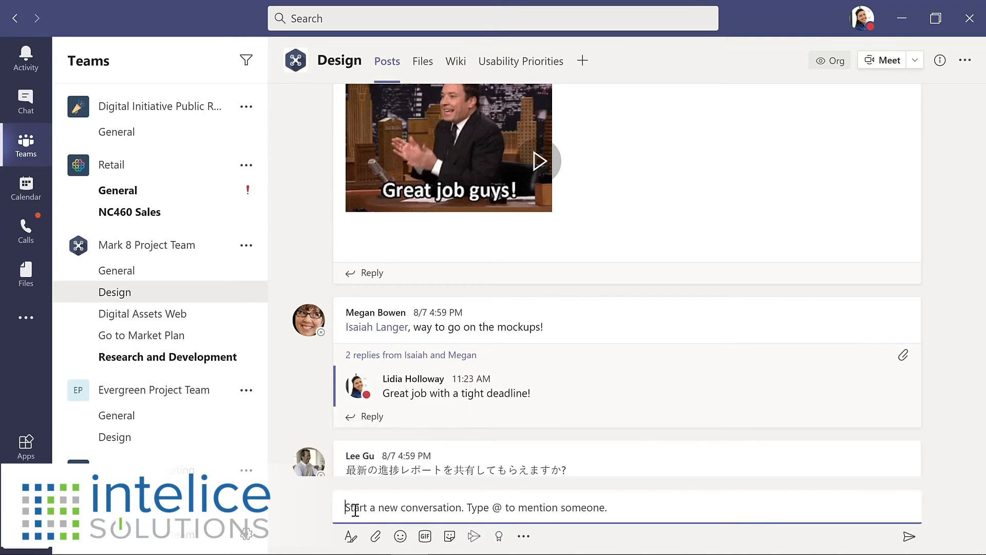
pyautogui.click(376, 537)
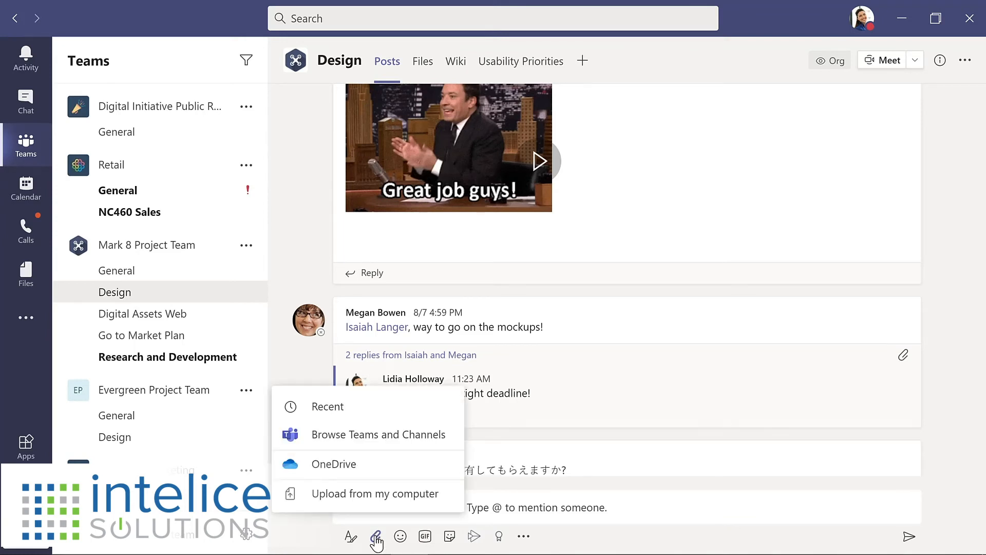
pyautogui.click(374, 494)
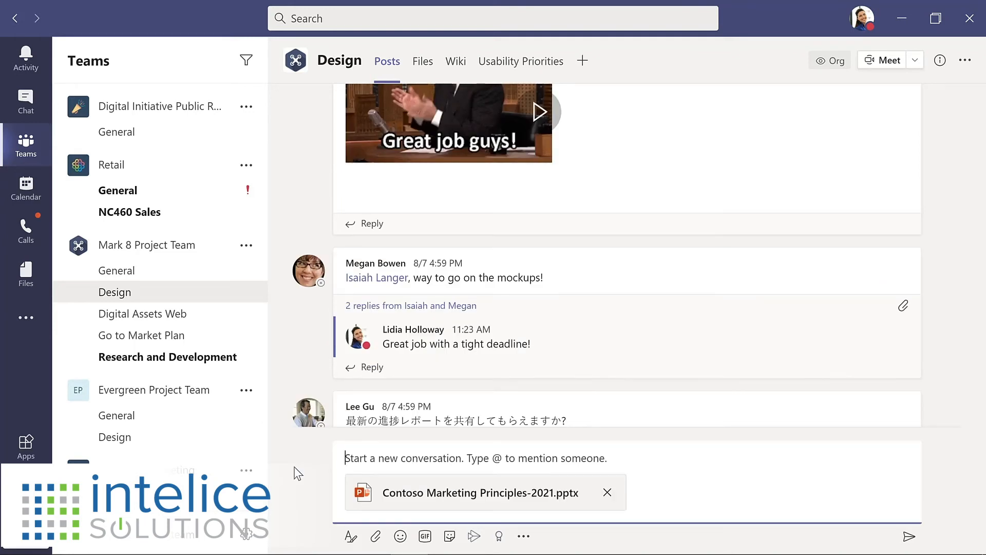
# Step: Mention the Design channel followed by ", please review this presentation for our upcoming meeting." and send the message
pyautogui.write('@')
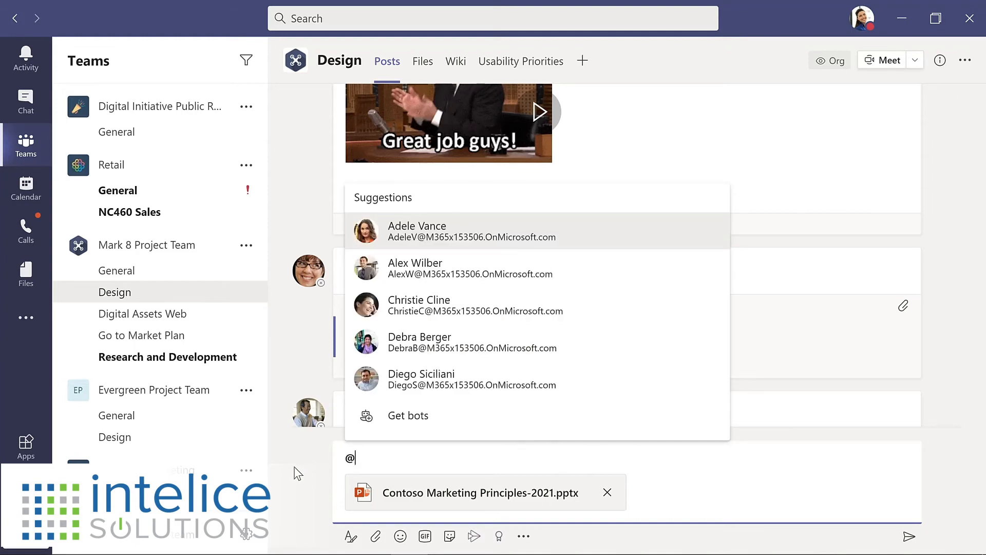
pyautogui.write('chann')
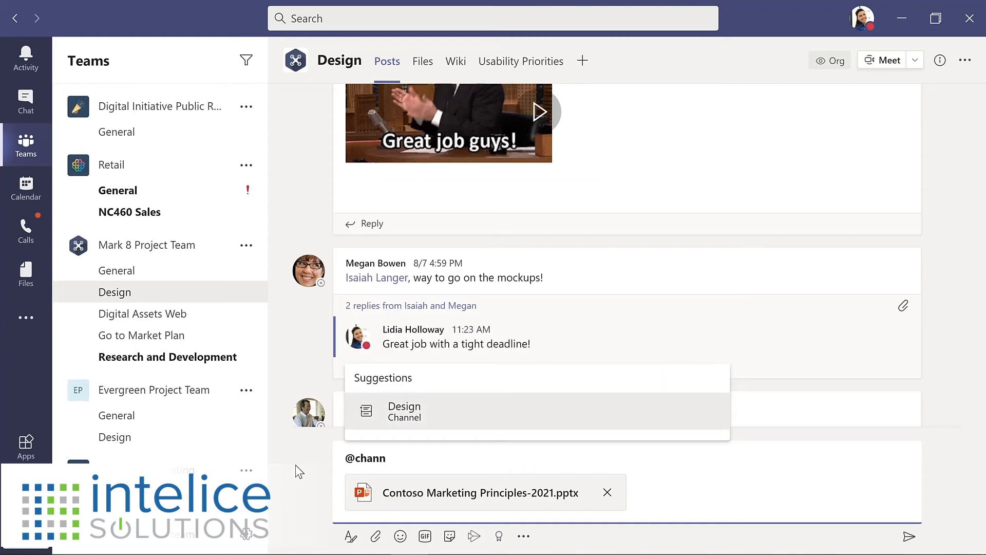
pyautogui.click(417, 417)
pyautogui.write(', please review this presentation for our upcoming meeting.')
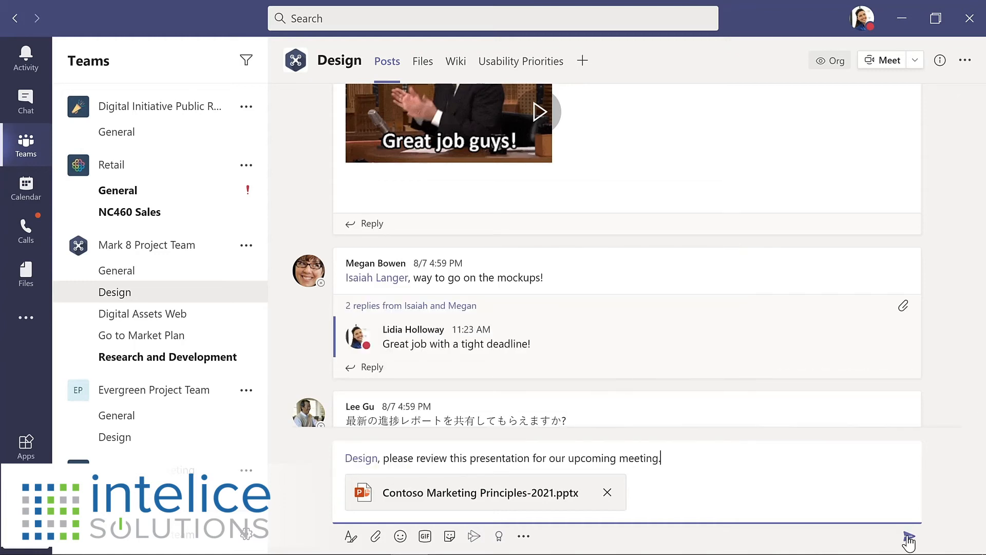
pyautogui.click(908, 536)
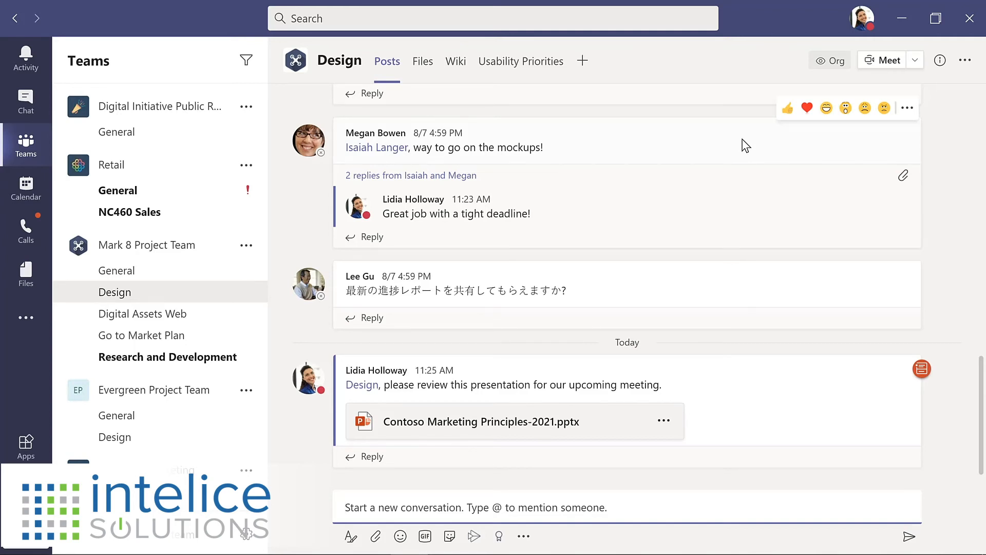
# Step: Add a heart reaction to the post praising the mockups and view the further options for that message
pyautogui.click(807, 109)
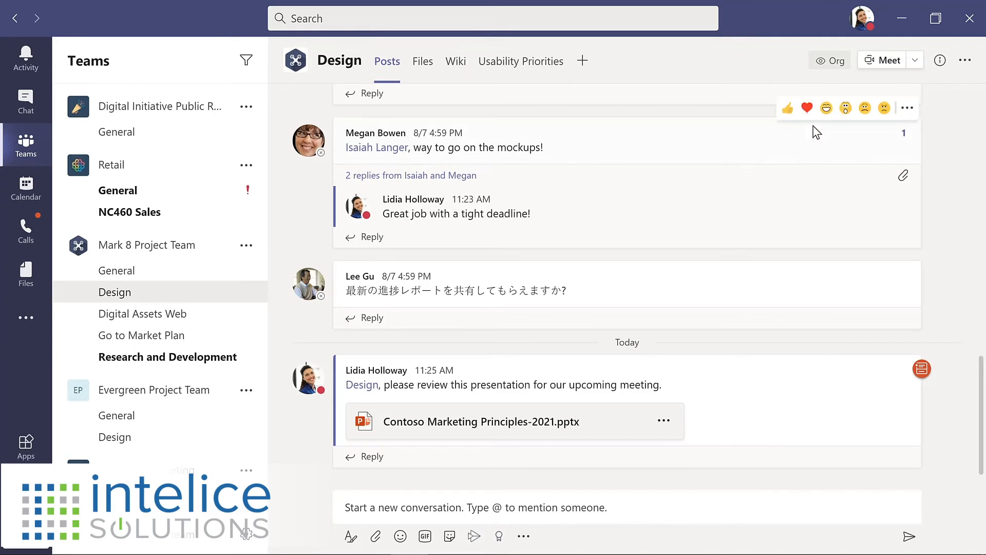
pyautogui.click(907, 110)
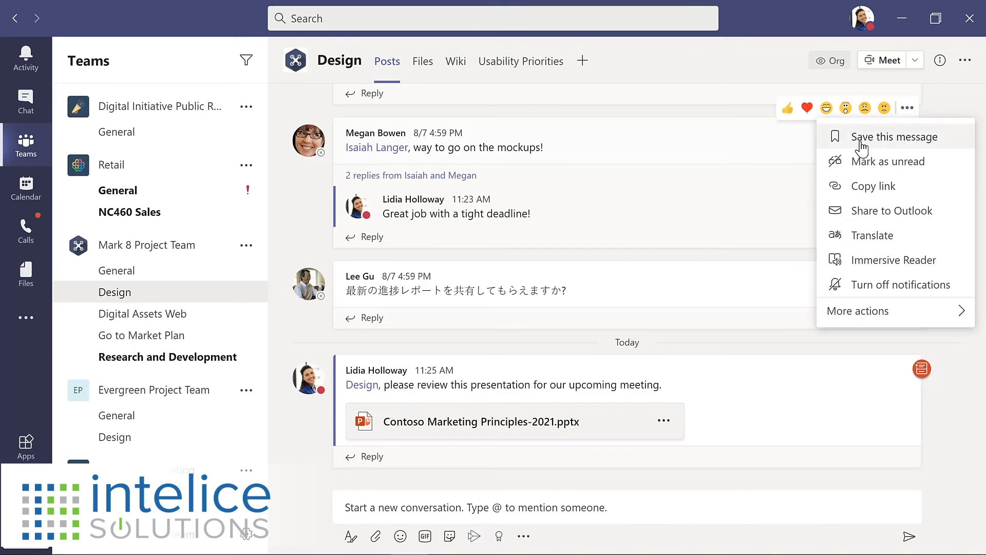
pyautogui.click(756, 147)
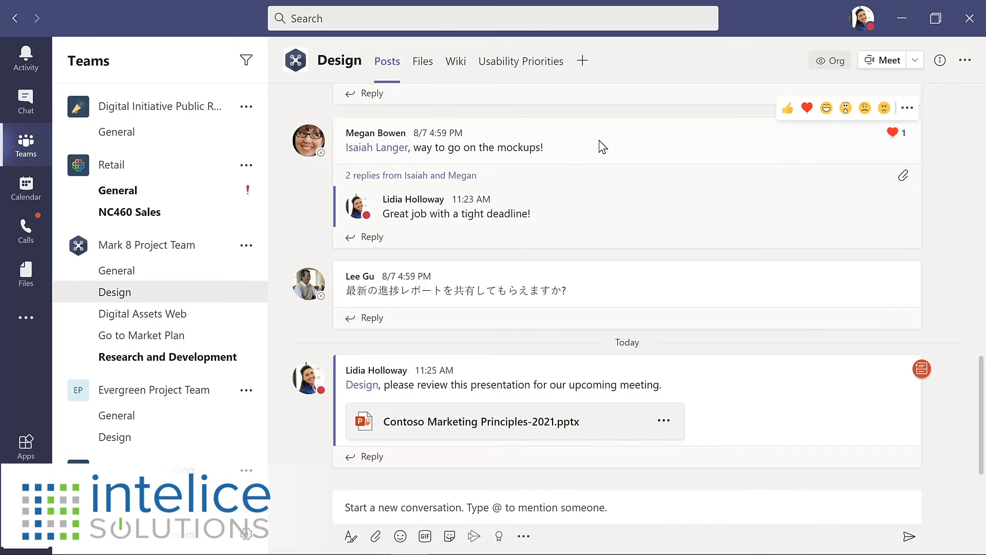
# Step: Start a private chat with the IT Admin and send "What's the update on the new laptops for my project team?"
pyautogui.click(26, 102)
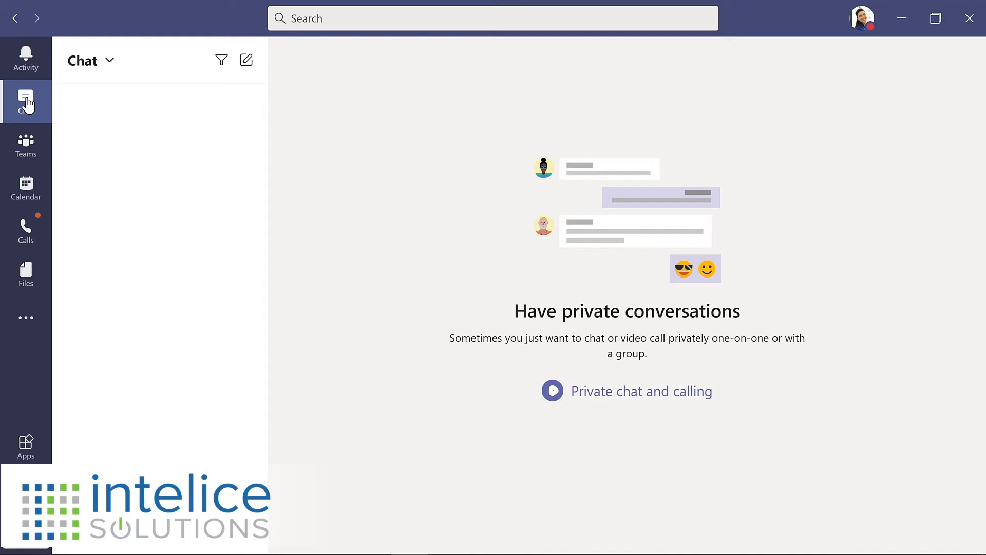
pyautogui.click(247, 61)
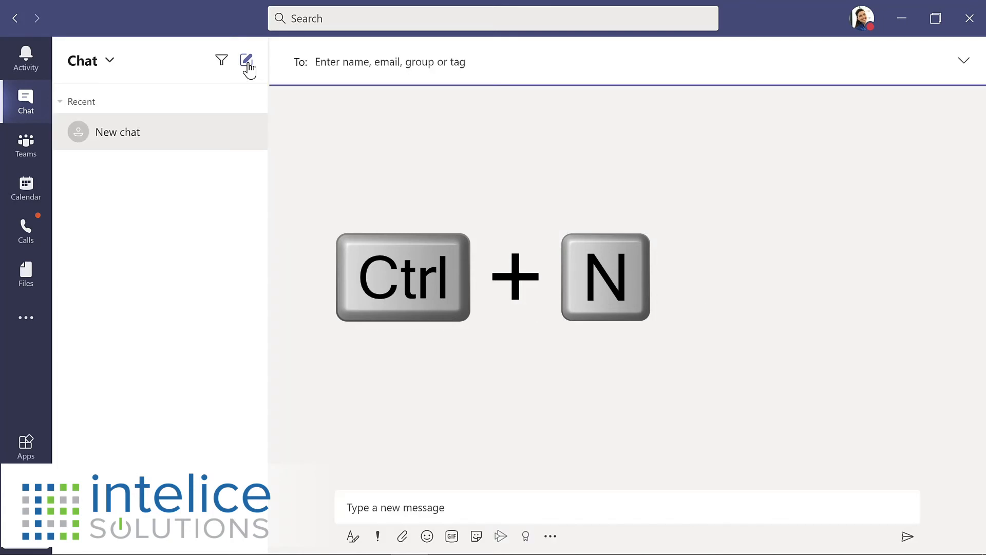
pyautogui.write('all')
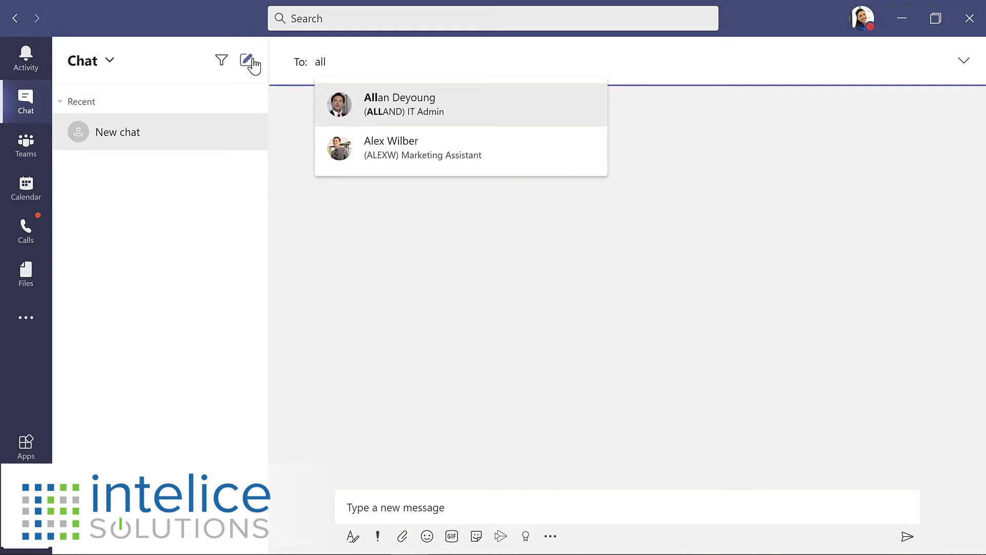
pyautogui.press('Return')
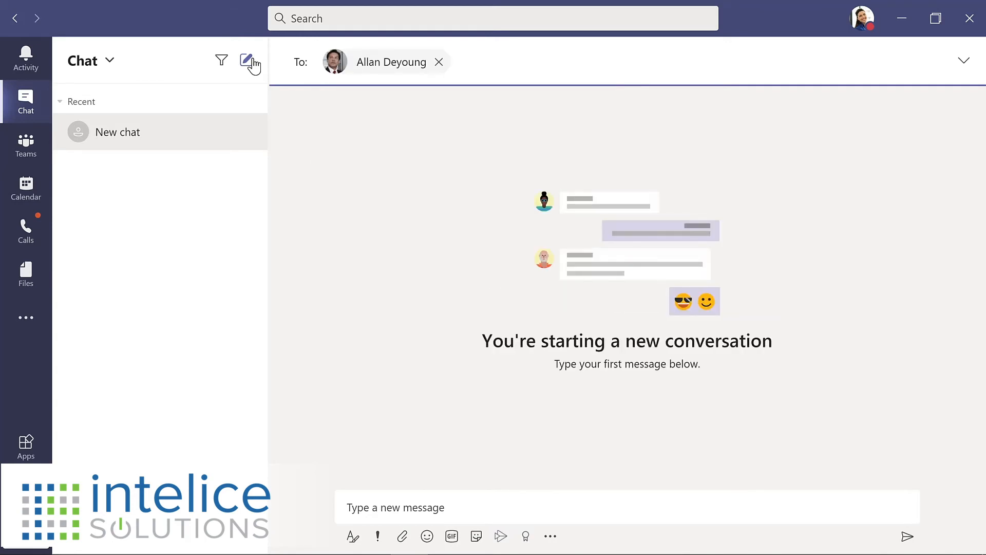
pyautogui.click(393, 495)
pyautogui.write("What's the update on the new laptops for my project team?")
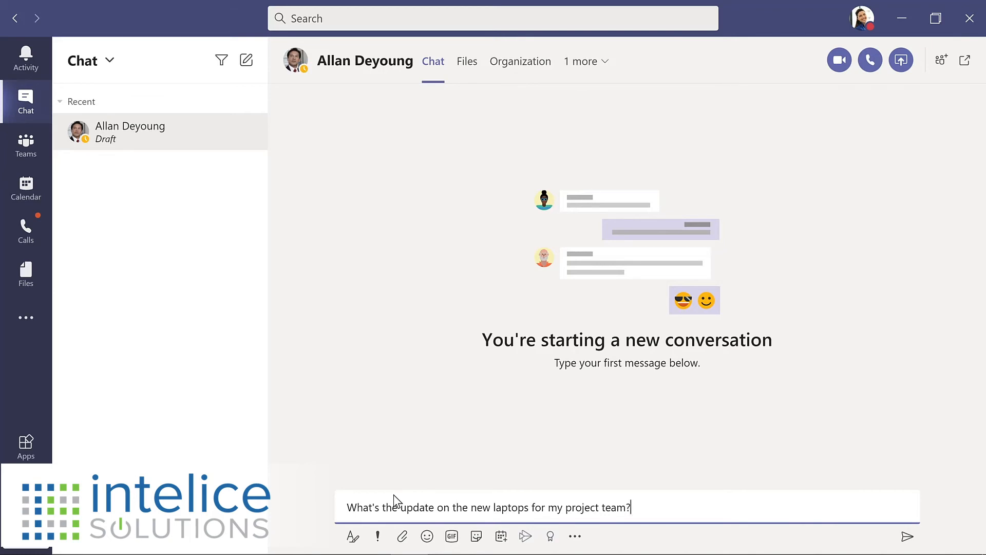
pyautogui.press('Return')
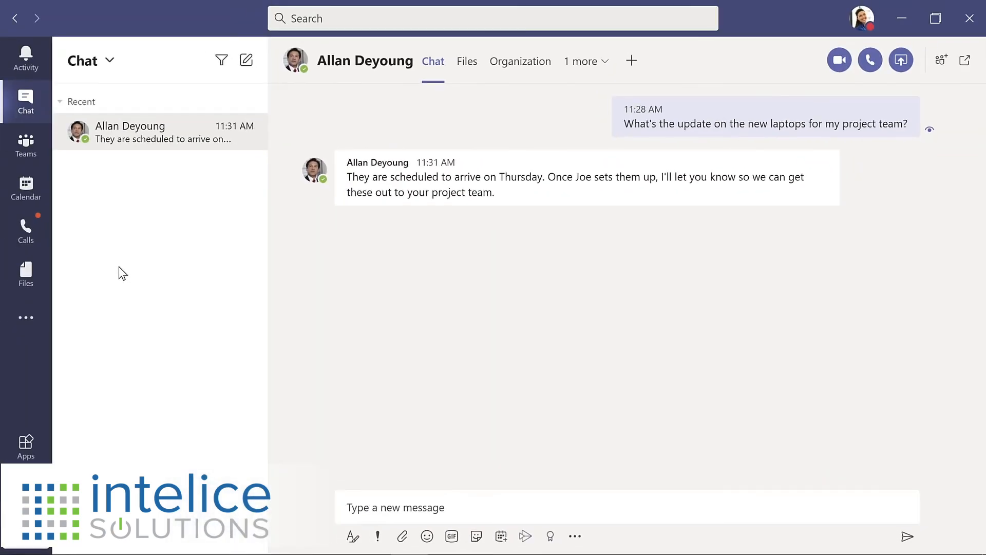
# Step: Find a "yay" GIF of people celebrating at a door and send it in the chat with "Thanks so much!"
pyautogui.click(451, 537)
pyautogui.write('yay')
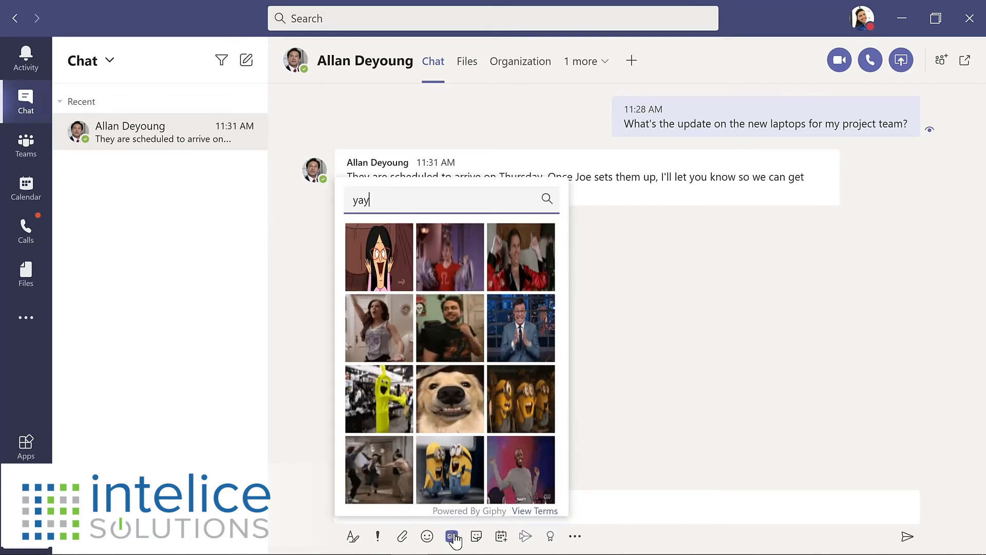
pyautogui.click(376, 469)
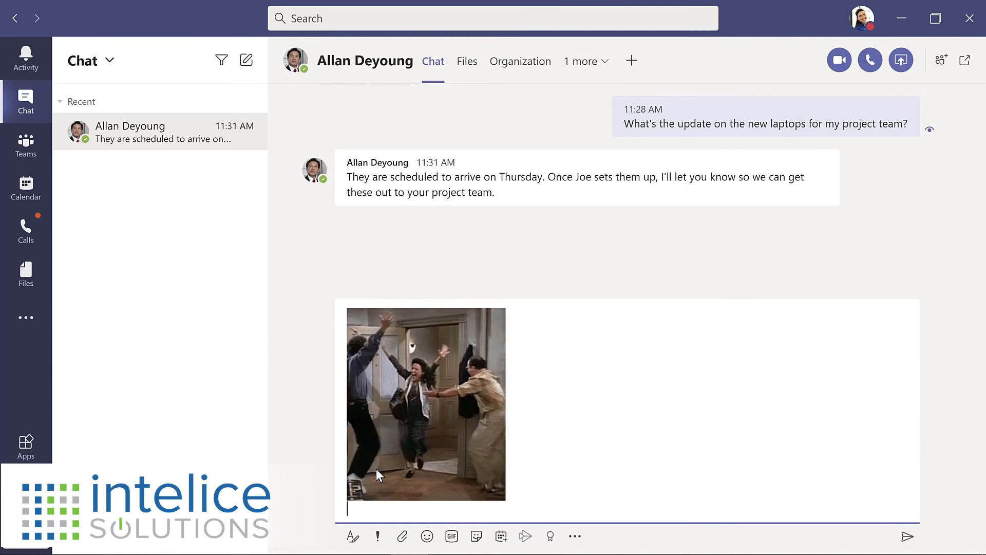
pyautogui.write('Thanks')
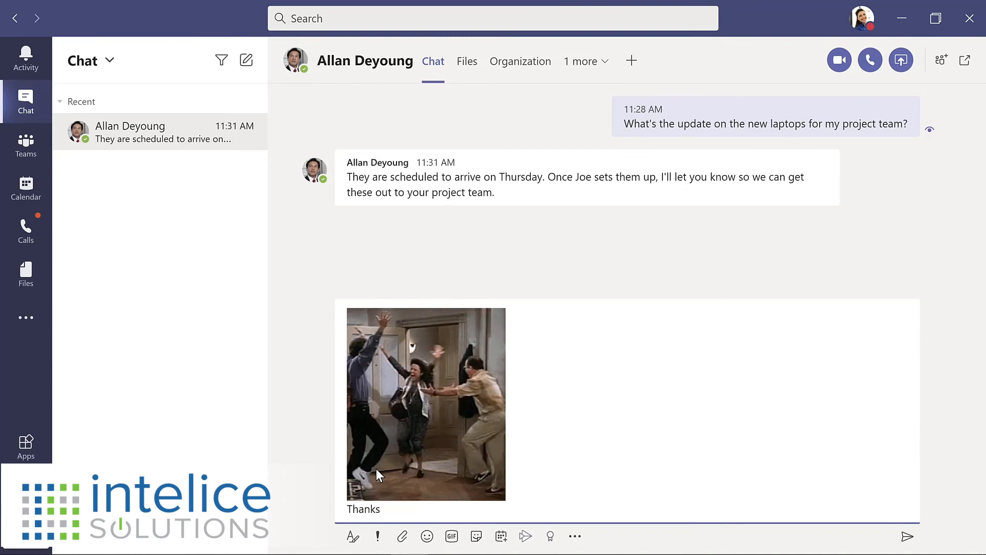
pyautogui.write(' so muc')
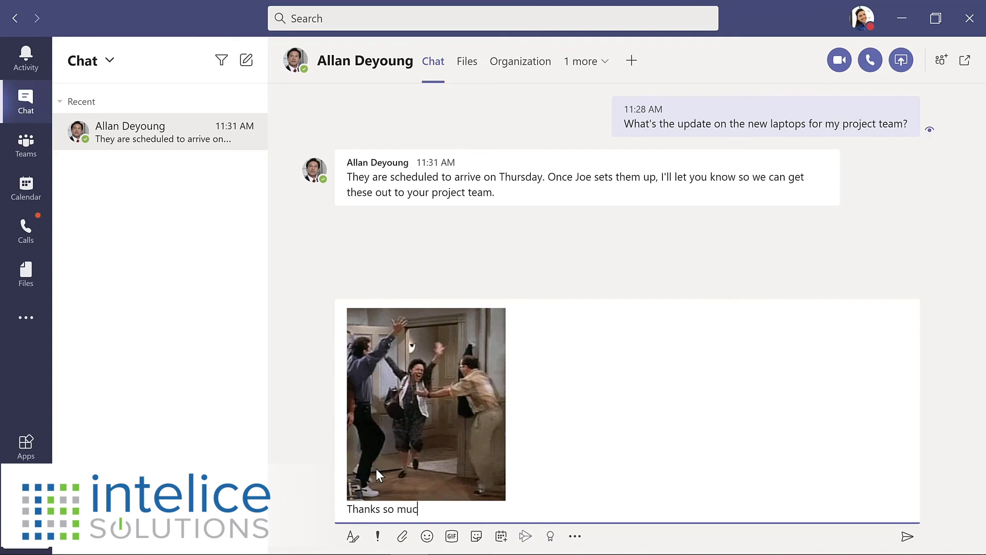
pyautogui.write('h!')
pyautogui.press('Return')
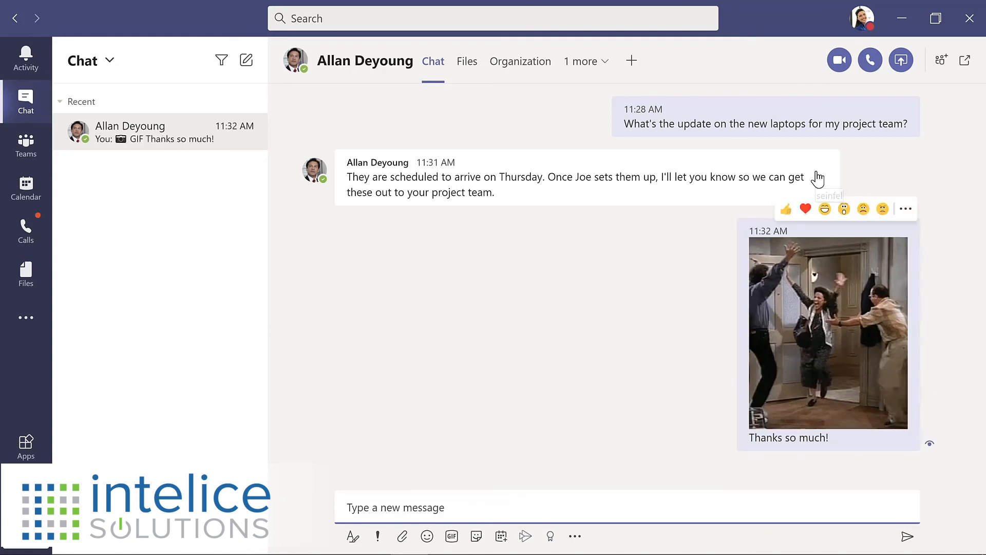
# Step: Add a laugh reaction to the colleague's reply about the laptops and pin the chat
pyautogui.moveTo(808, 176)
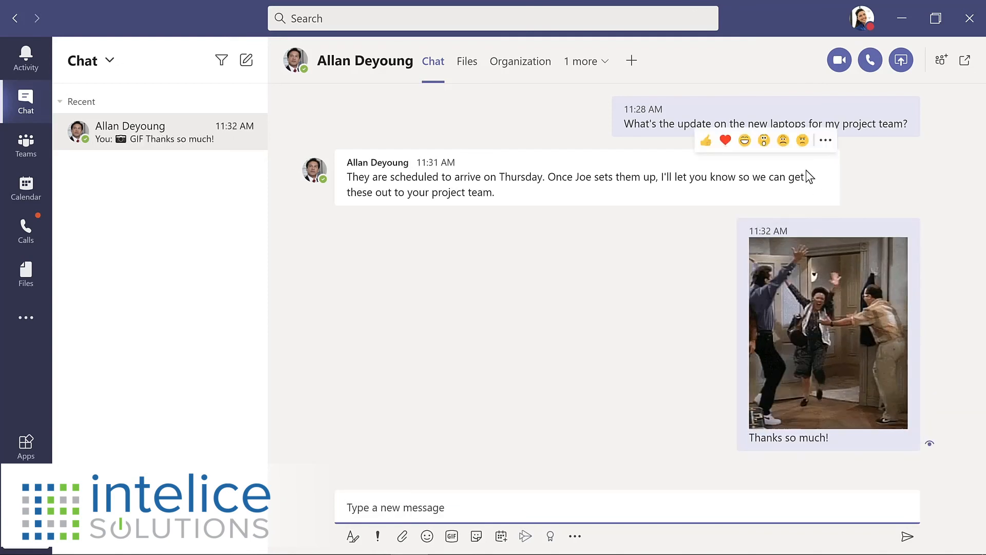
pyautogui.click(744, 140)
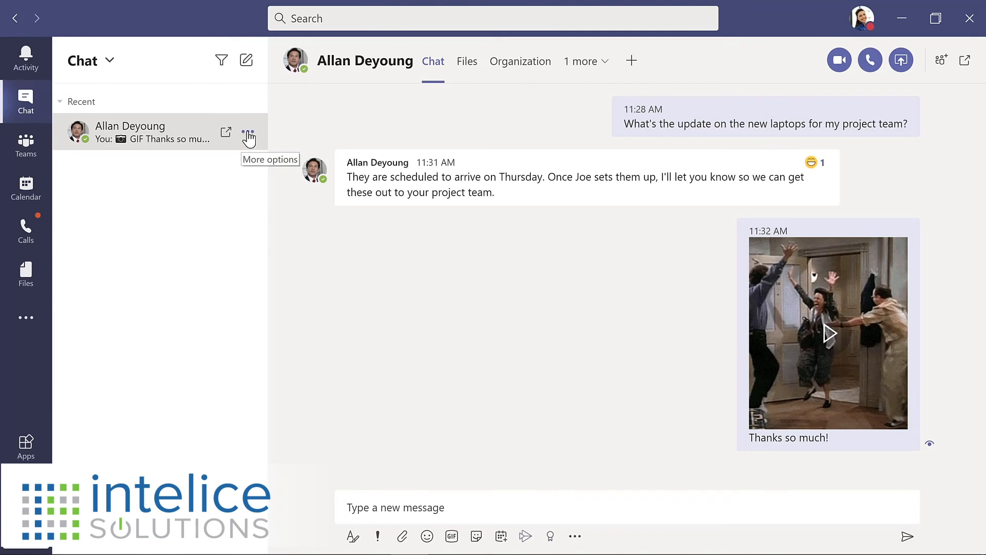
pyautogui.click(248, 134)
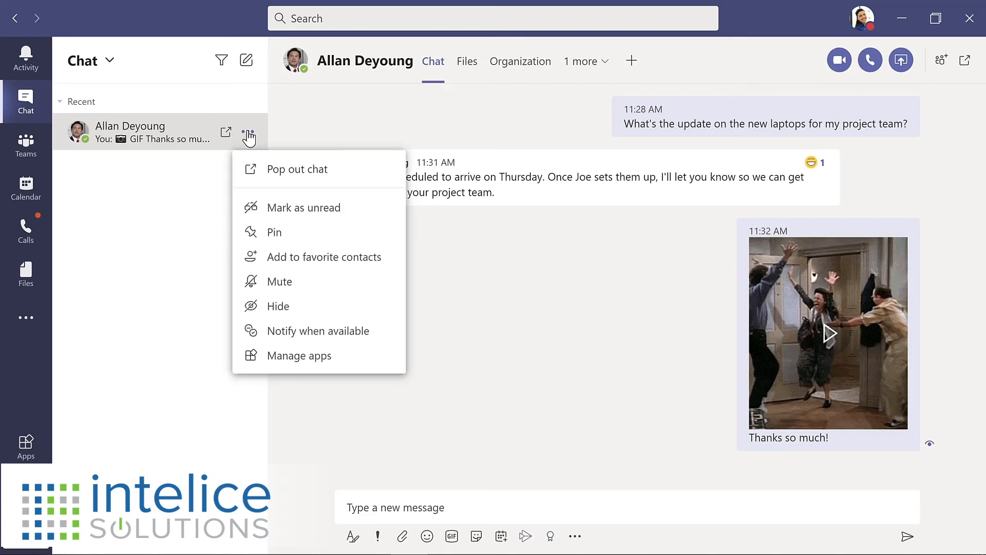
pyautogui.click(269, 235)
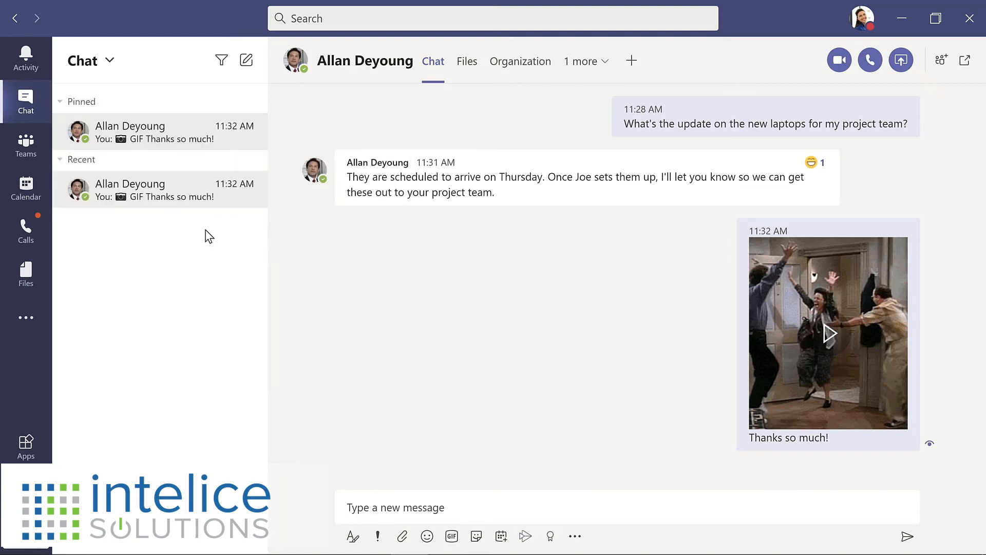
# Step: View the calendar in the full Week layout, then return it to the Work week layout
pyautogui.click(31, 189)
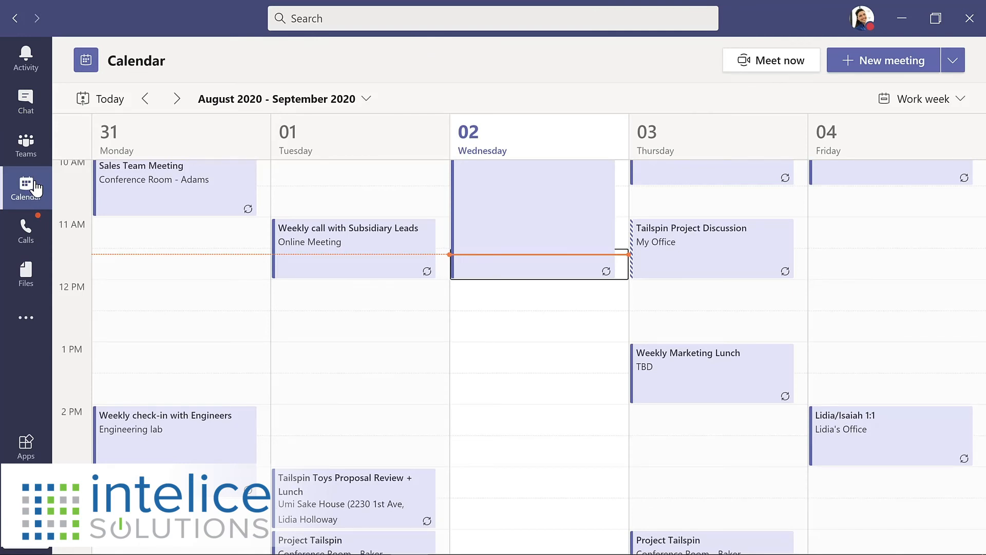
pyautogui.click(957, 102)
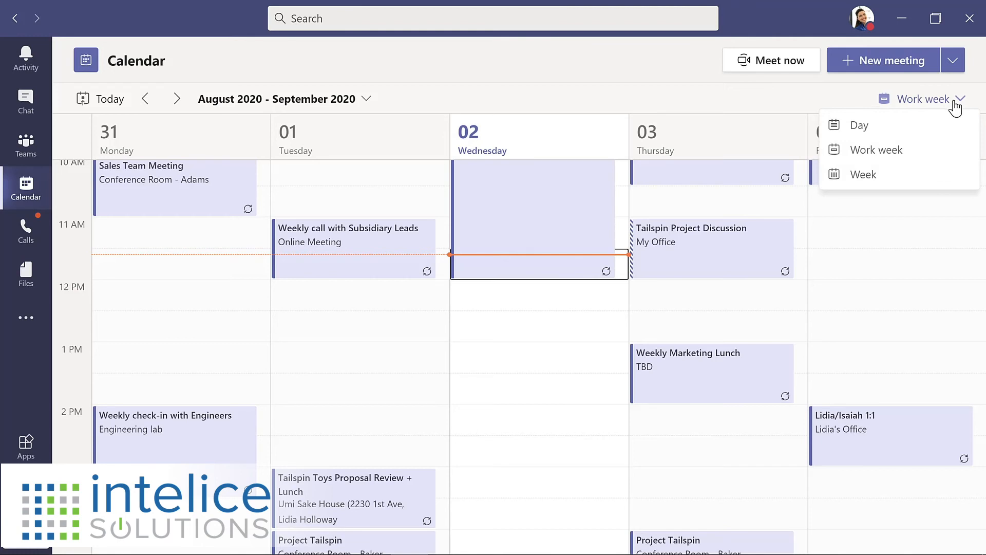
pyautogui.click(885, 175)
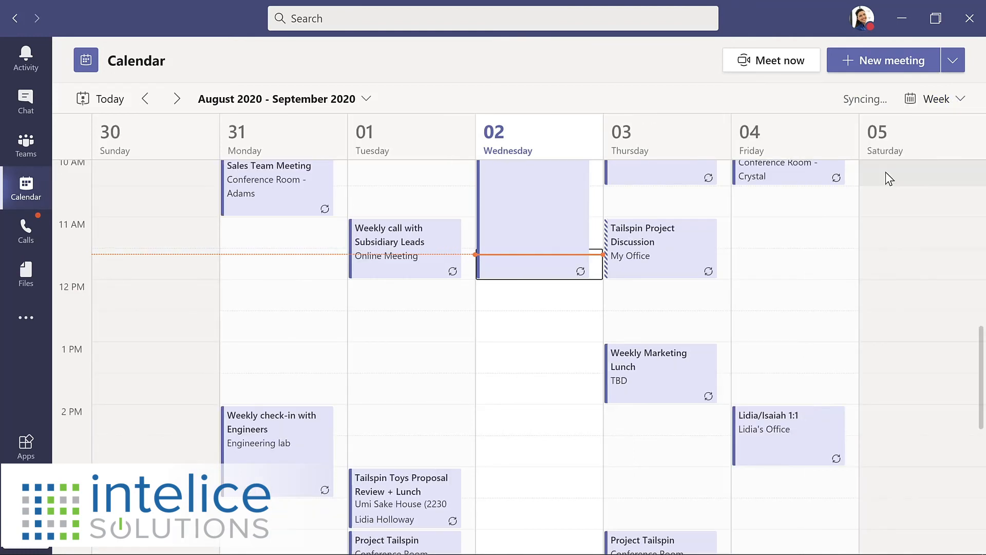
pyautogui.click(958, 100)
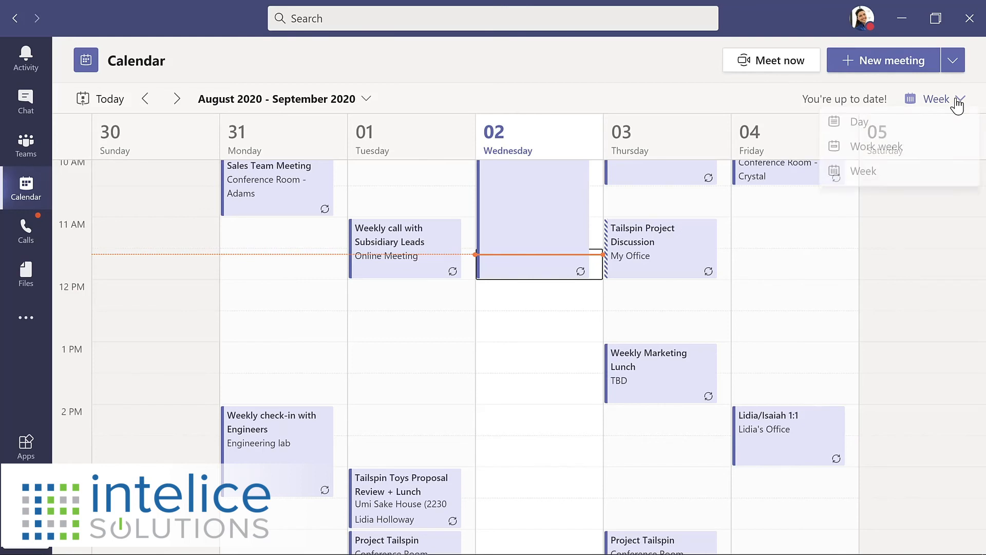
pyautogui.click(910, 152)
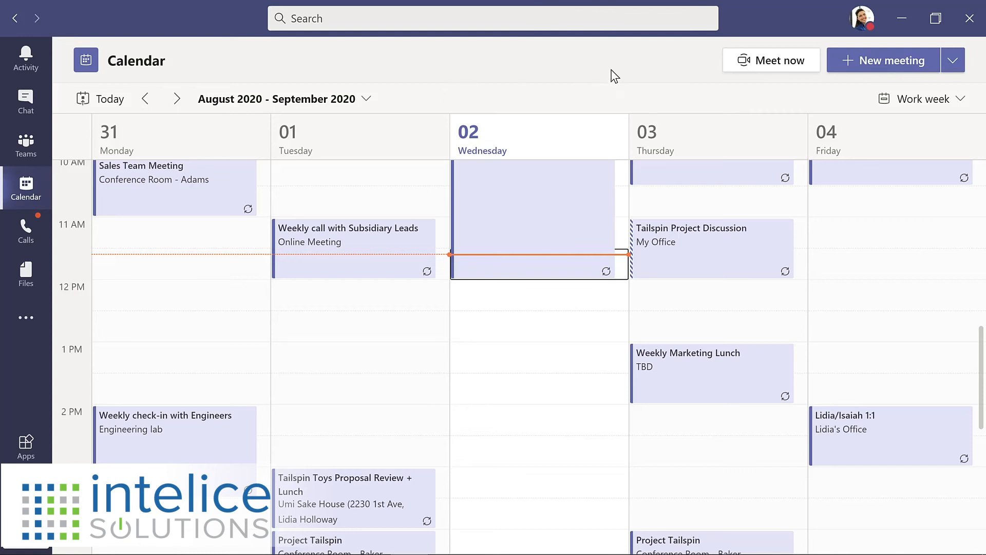
# Step: Create a new meeting titled "Evergreen Design Meeting" and add four colleagues as required attendees
pyautogui.click(871, 58)
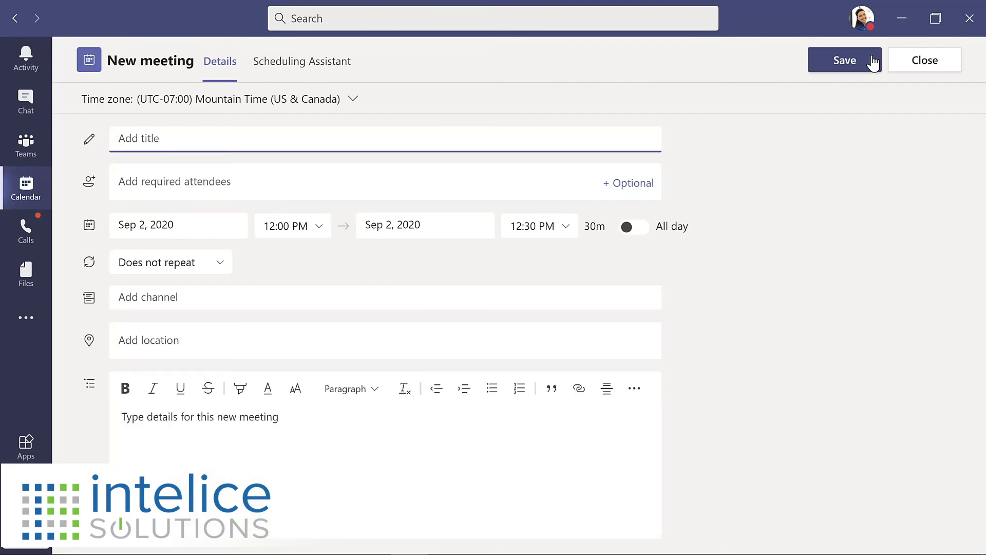
pyautogui.write('Evergreen Design Meeting')
pyautogui.click(243, 180)
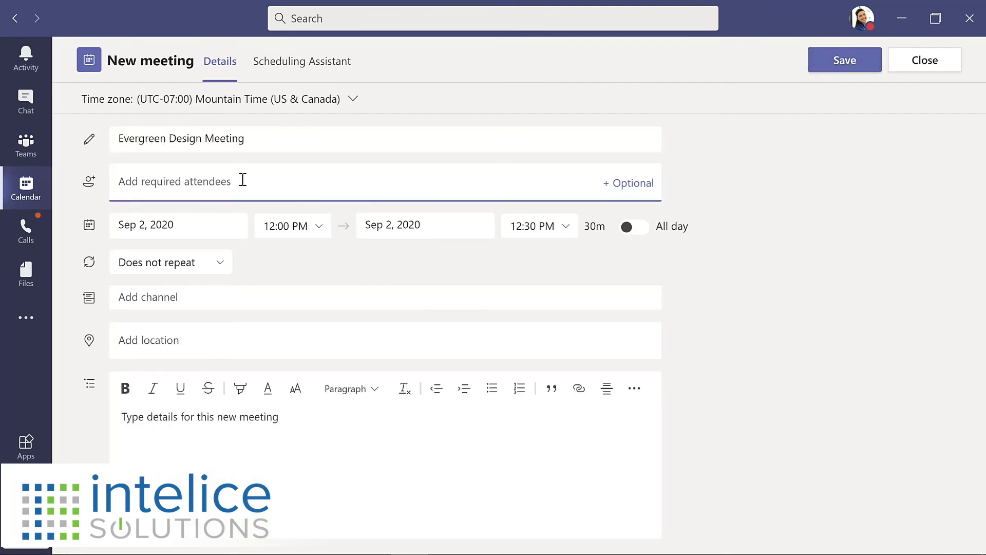
pyautogui.write('lynn')
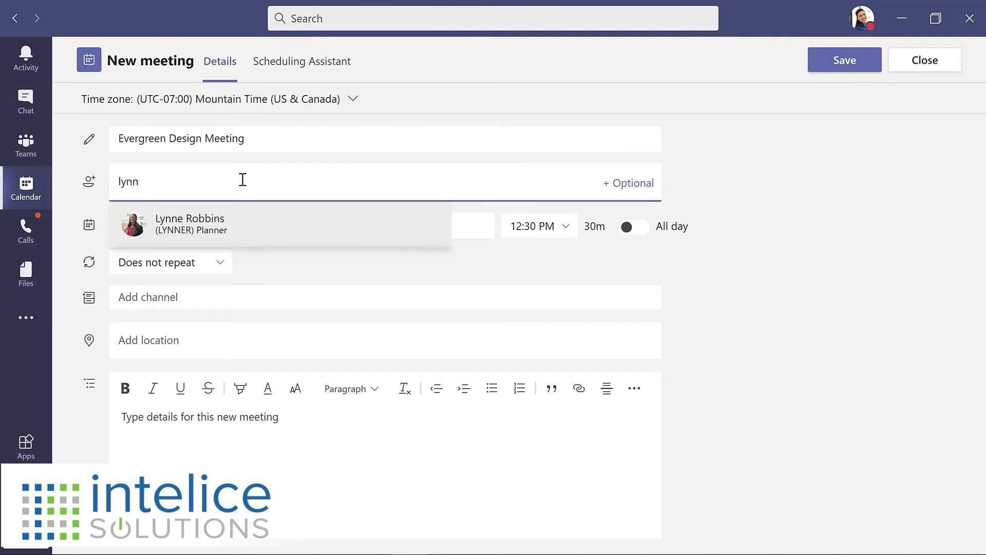
pyautogui.press('Return')
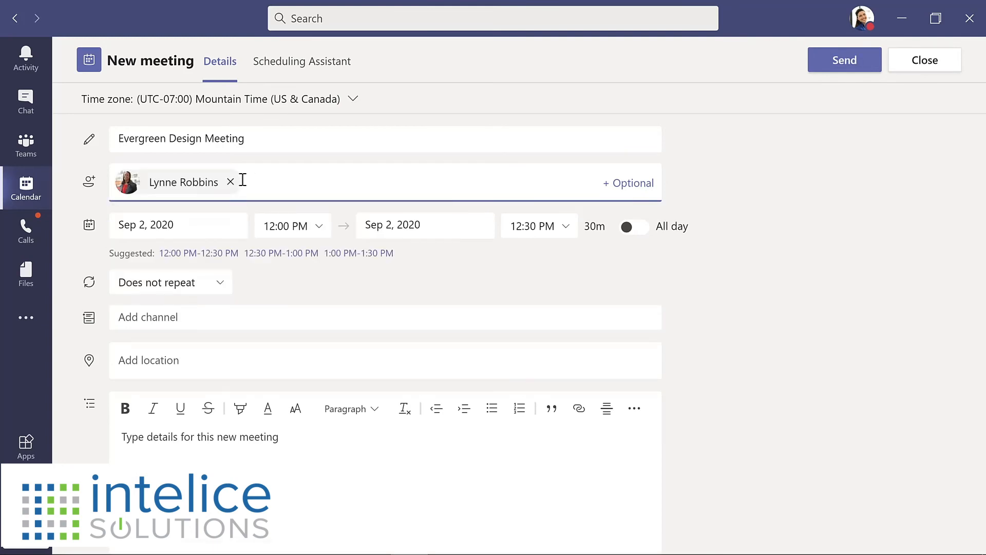
pyautogui.hotkey('ctrl', 'v')
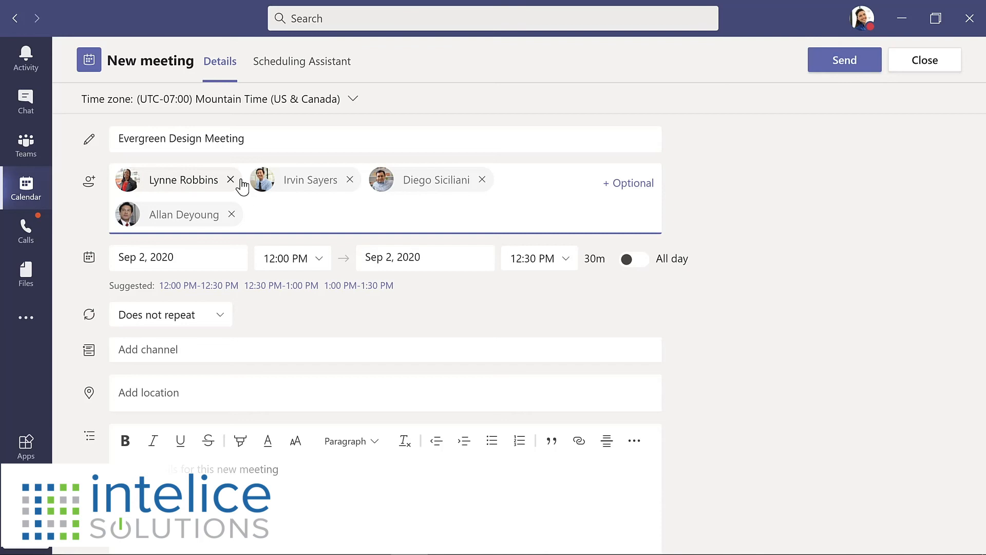
# Step: Set the meeting date to Sep 8, 2020 and extend its end time to 1:00 PM using the Scheduling Assistant
pyautogui.click(208, 253)
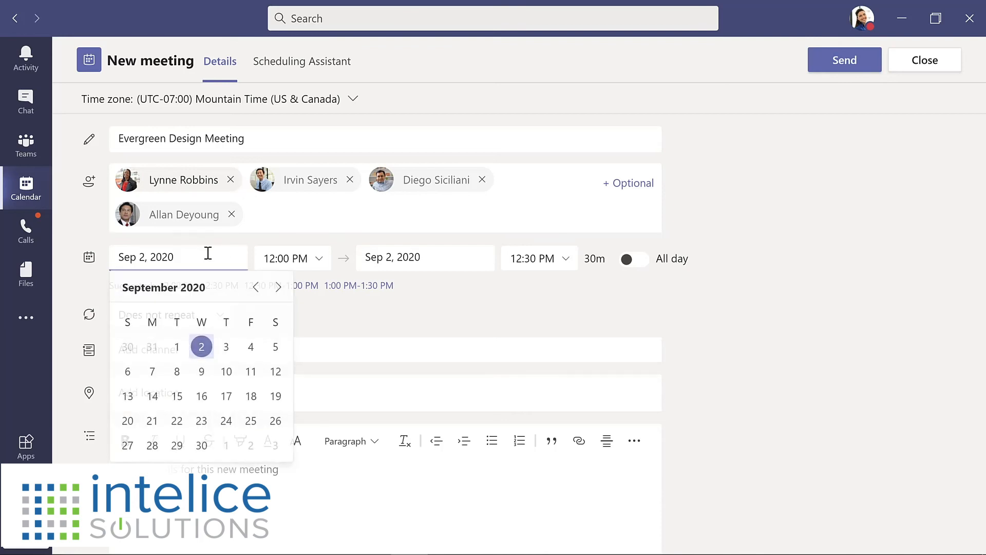
pyautogui.click(177, 373)
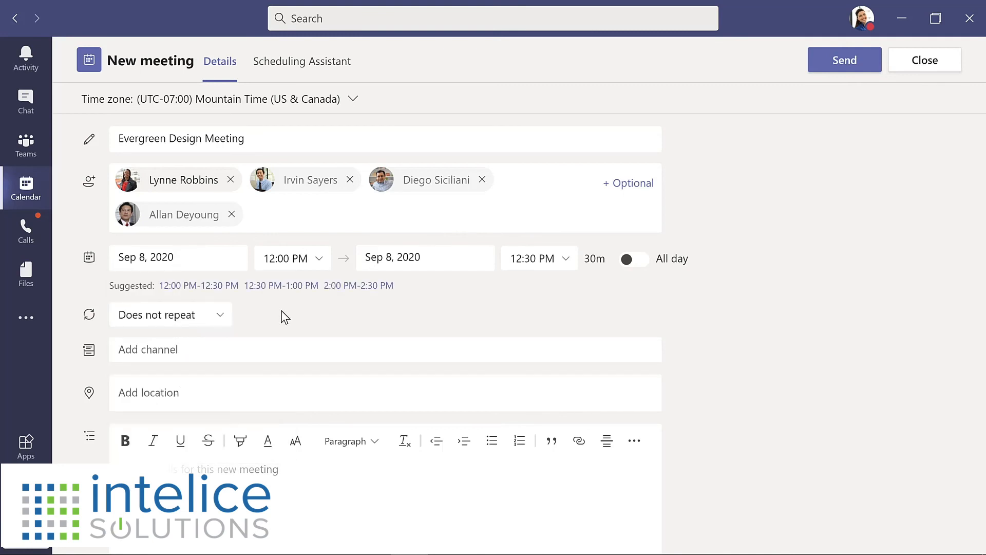
pyautogui.click(290, 63)
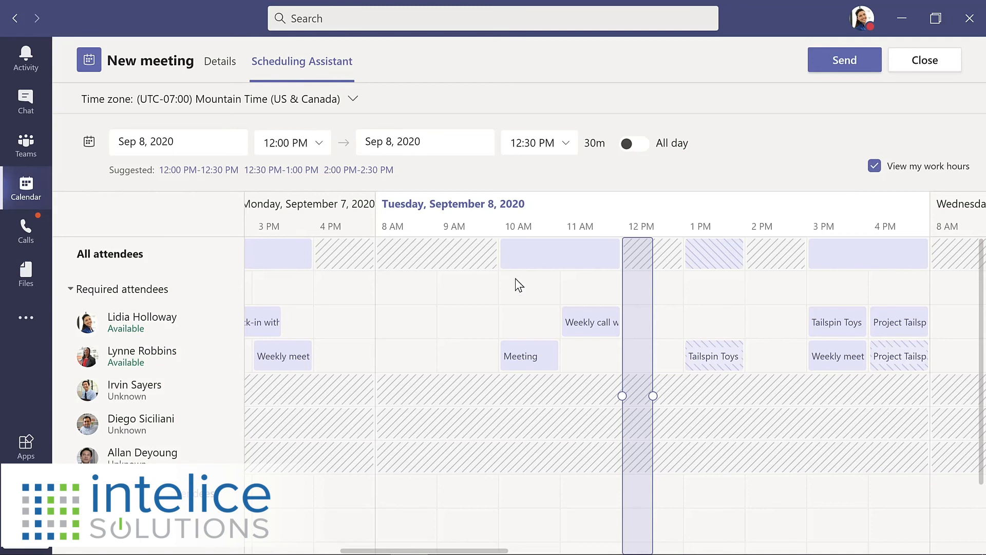
pyautogui.moveTo(652, 396); pyautogui.dragTo(687, 397)
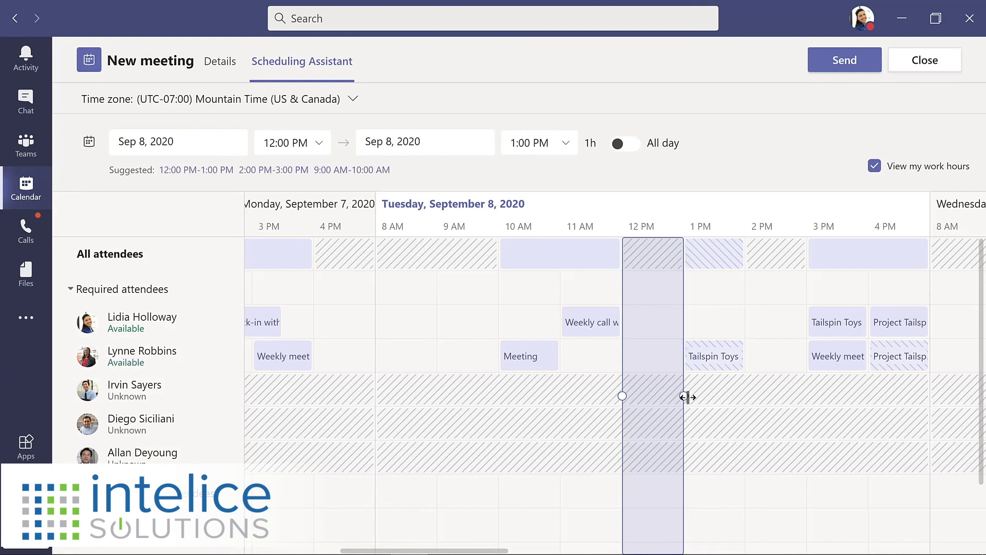
pyautogui.click(220, 63)
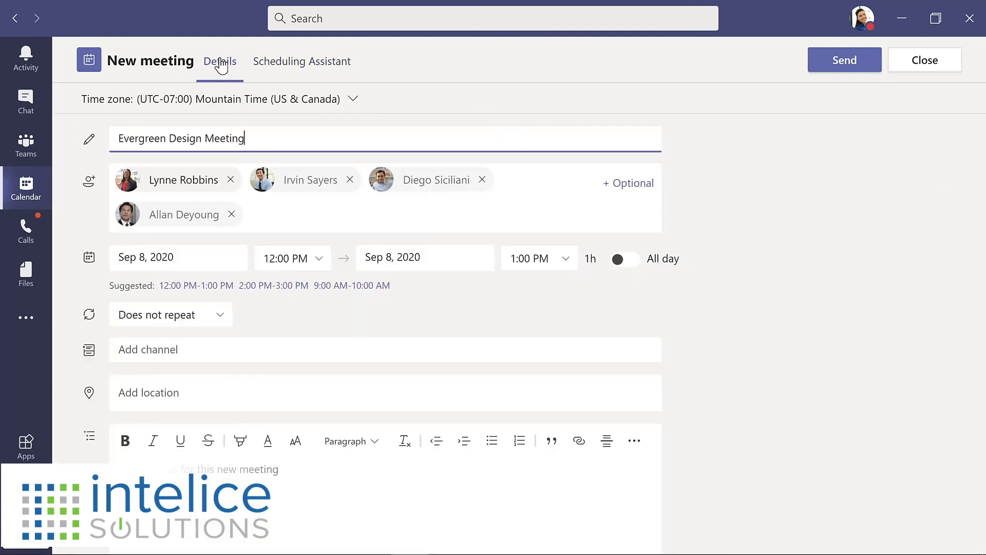
# Step: Assign the meeting to the Evergreen Project Team's Design channel, enter the details "Kickoff meeting for design team" and send the invitation
pyautogui.click(231, 350)
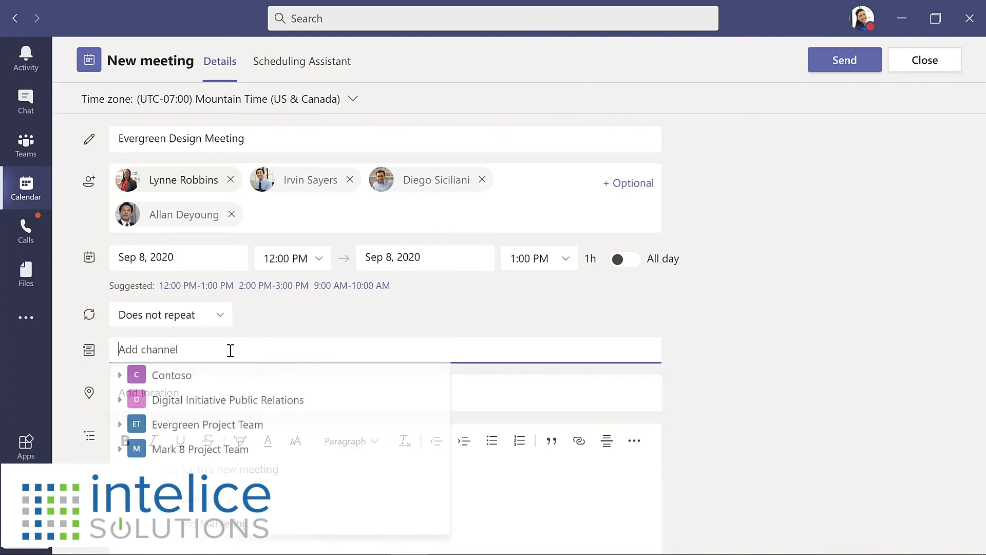
pyautogui.click(122, 426)
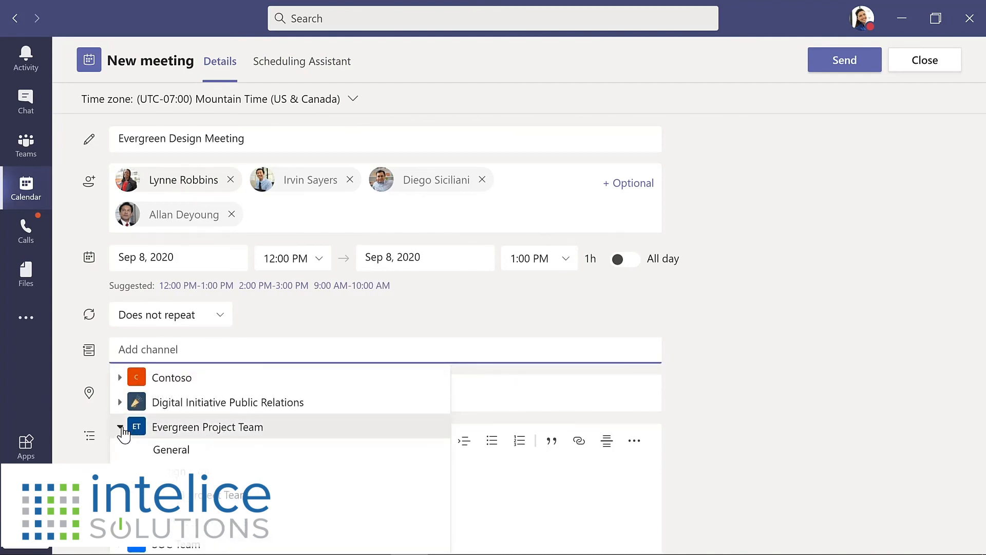
pyautogui.click(177, 475)
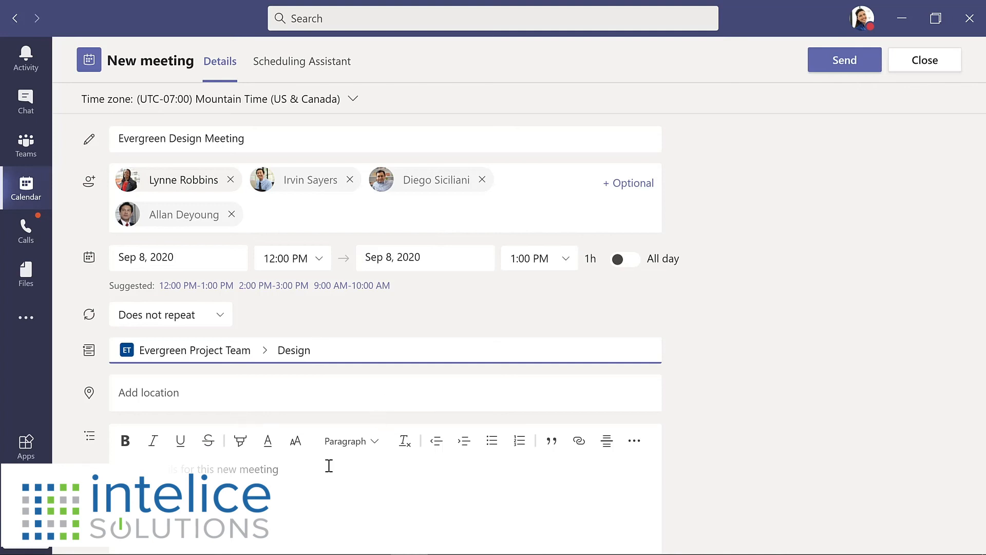
pyautogui.click(272, 469)
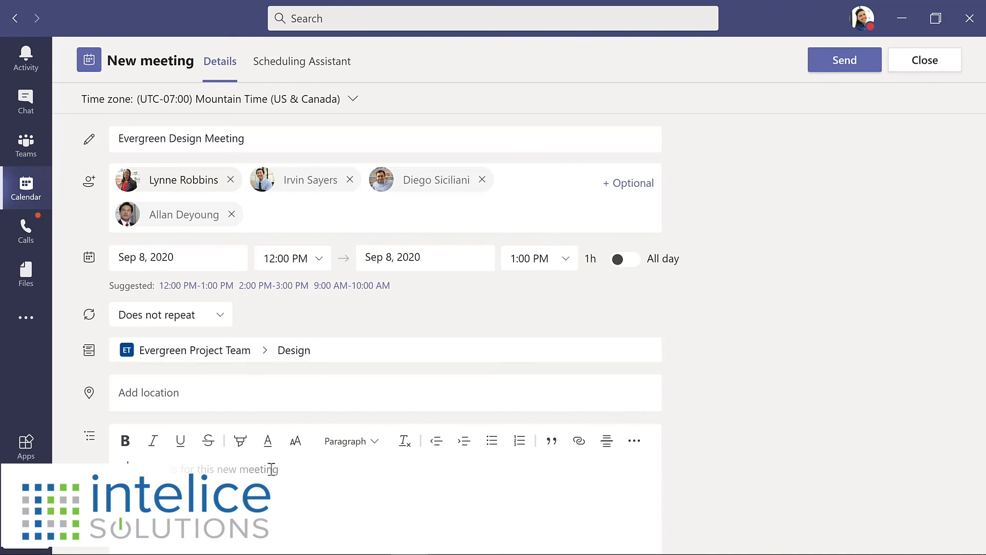
pyautogui.write('Kickoff meeting for design team')
pyautogui.click(836, 66)
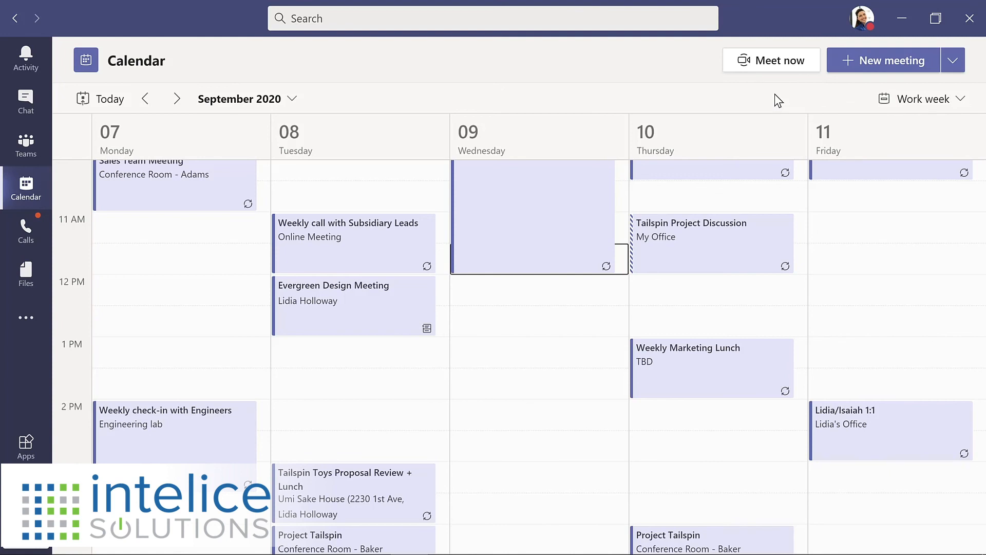
# Step: Start an instant meeting in the Design channel with the subject "Updates to planning document"
pyautogui.click(27, 147)
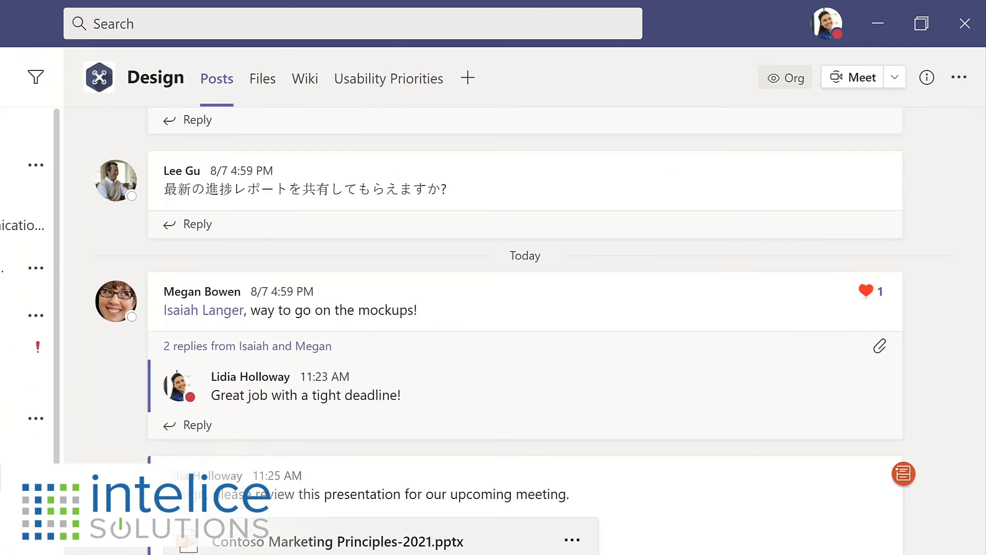
pyautogui.click(914, 61)
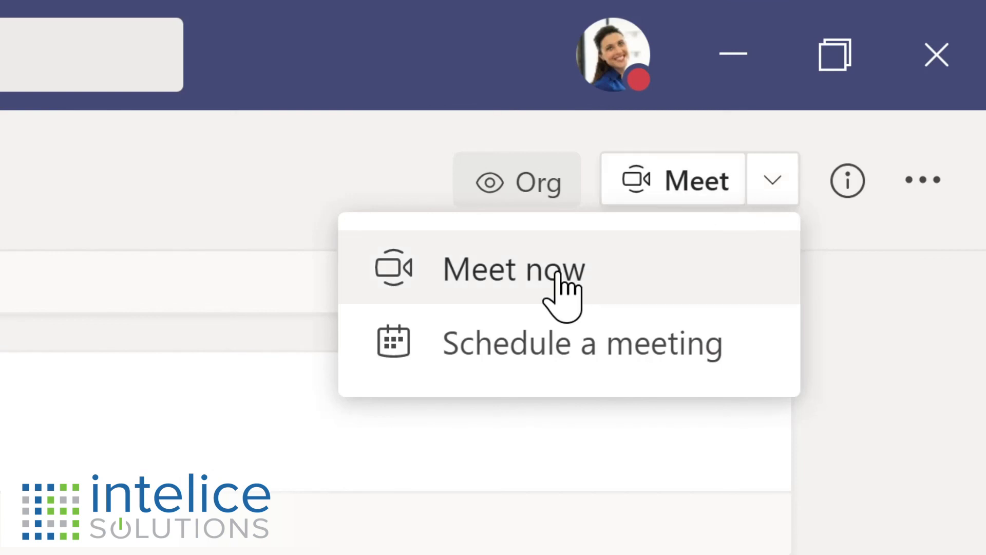
pyautogui.click(523, 271)
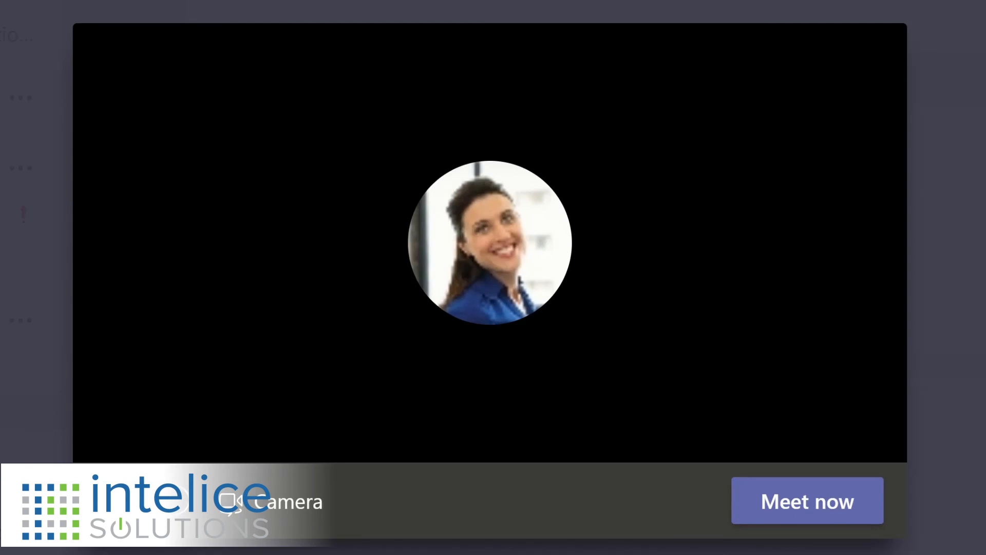
pyautogui.write('Updates ')
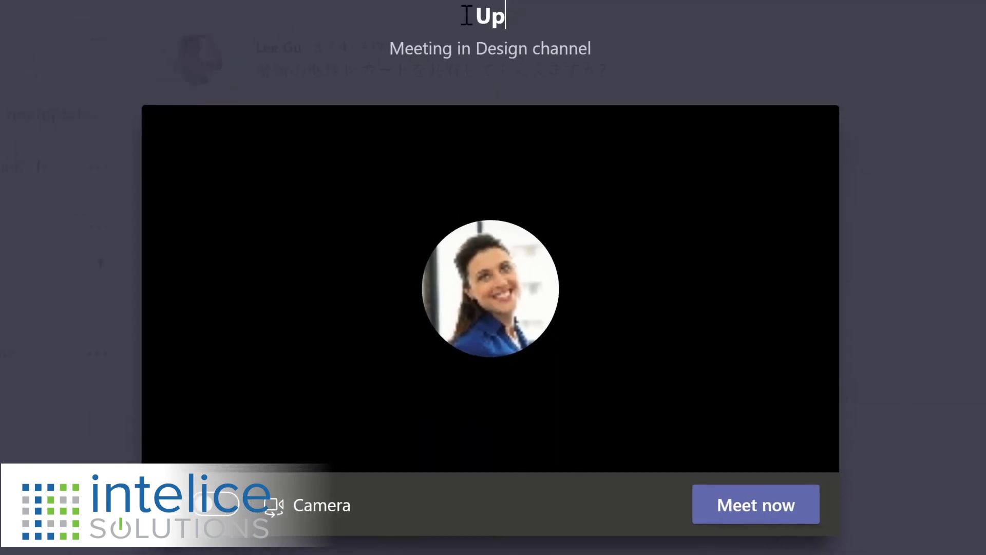
pyautogui.write('to planning document')
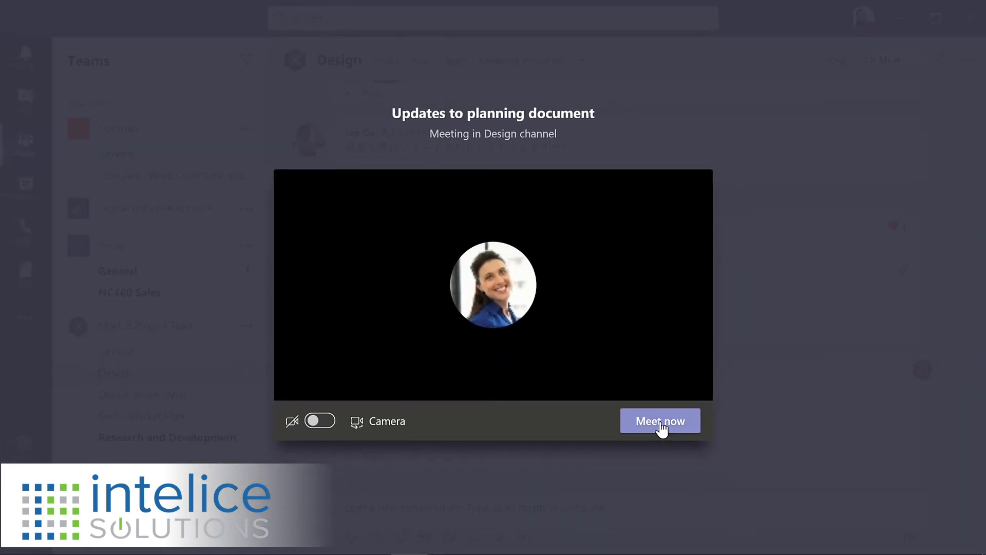
pyautogui.click(711, 477)
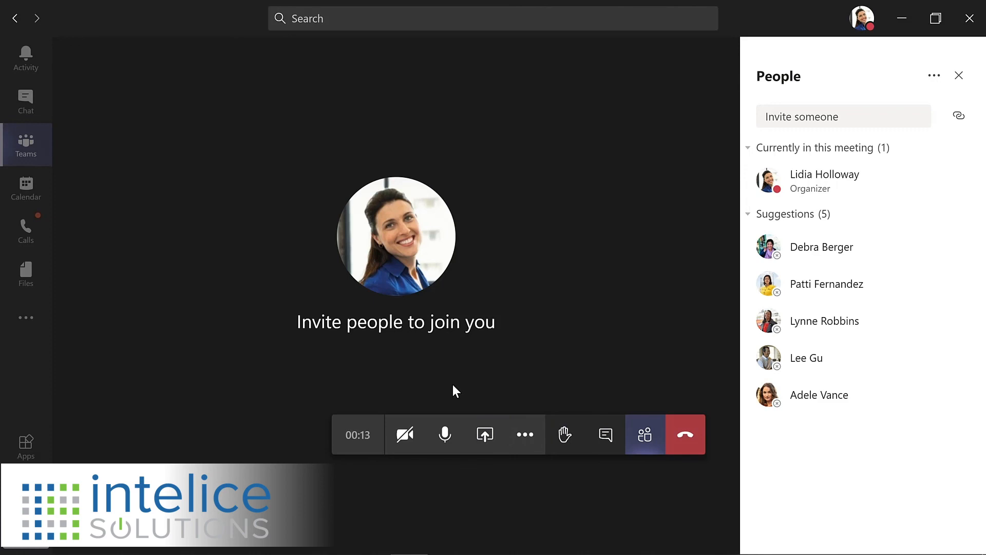
# Step: Show the additional actions available in the ongoing Design channel meeting
pyautogui.click(525, 436)
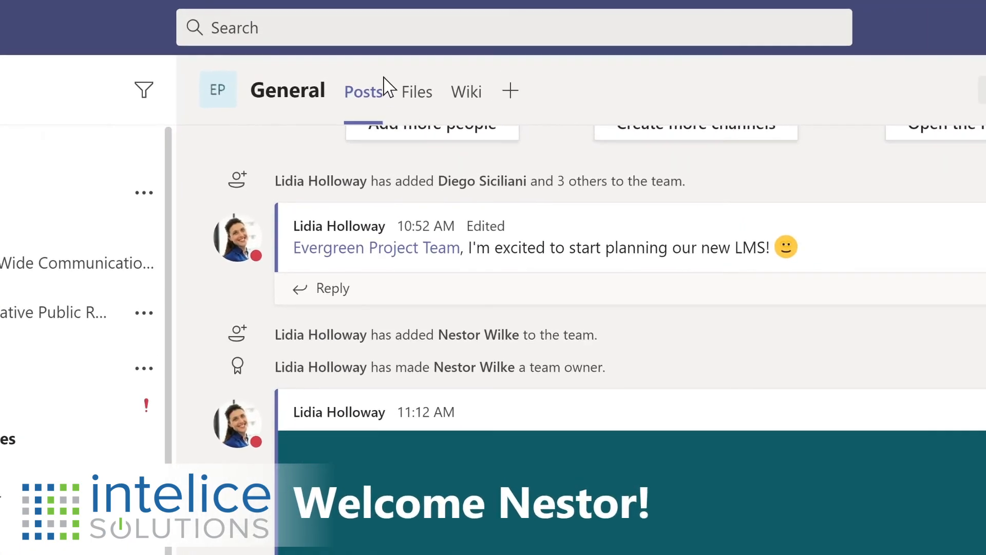
# Step: Search for "marketing" and open the conference swag message posted in the Sales and Marketing team's General channel
pyautogui.click(360, 23)
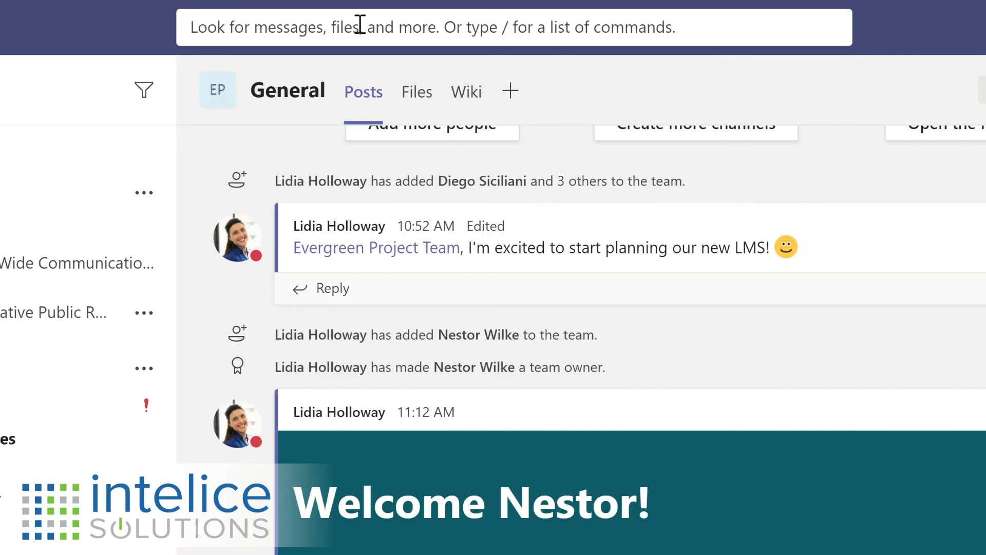
pyautogui.write('marketing')
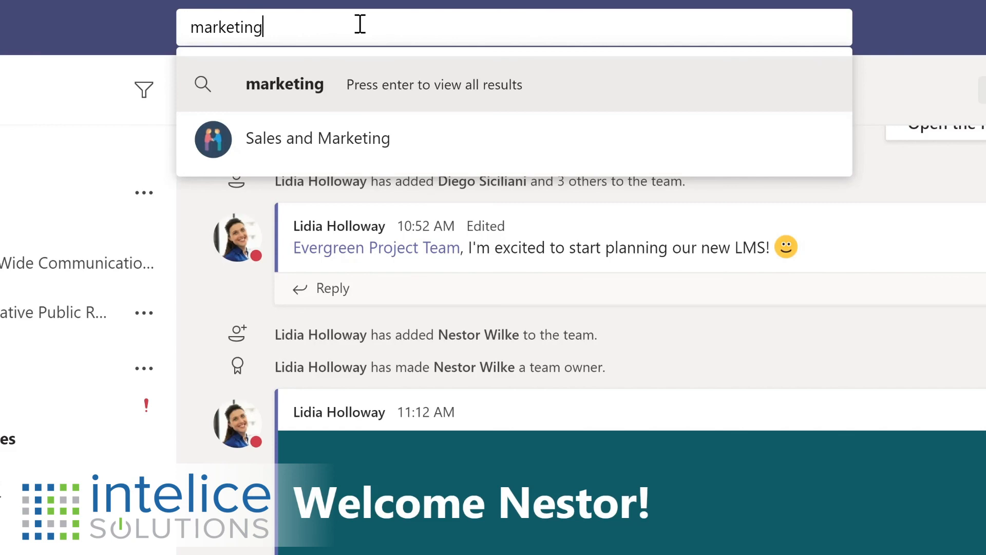
pyautogui.press('Return')
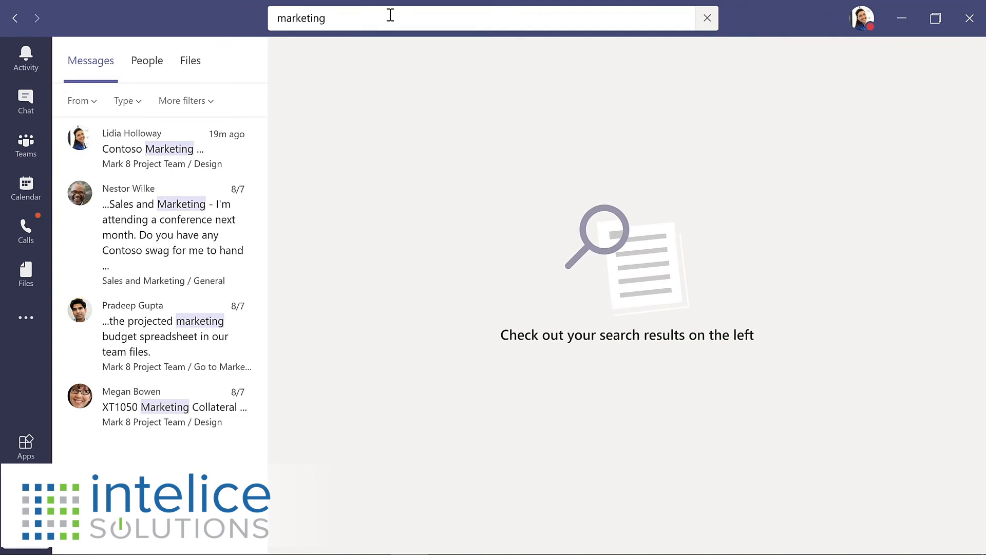
pyautogui.click(153, 225)
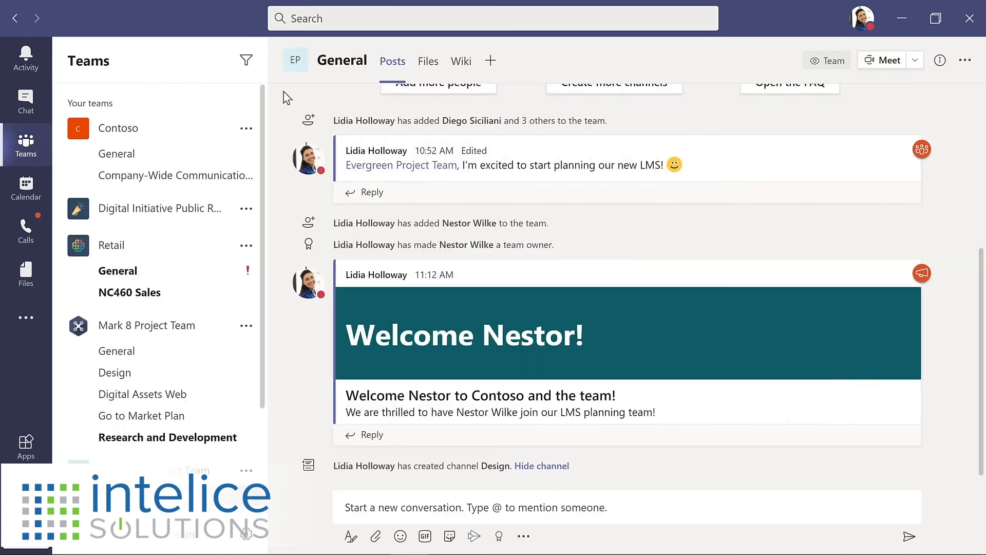
# Step: Bring up the list of slash commands and run /keys to view the keyboard shortcuts
pyautogui.click(337, 18)
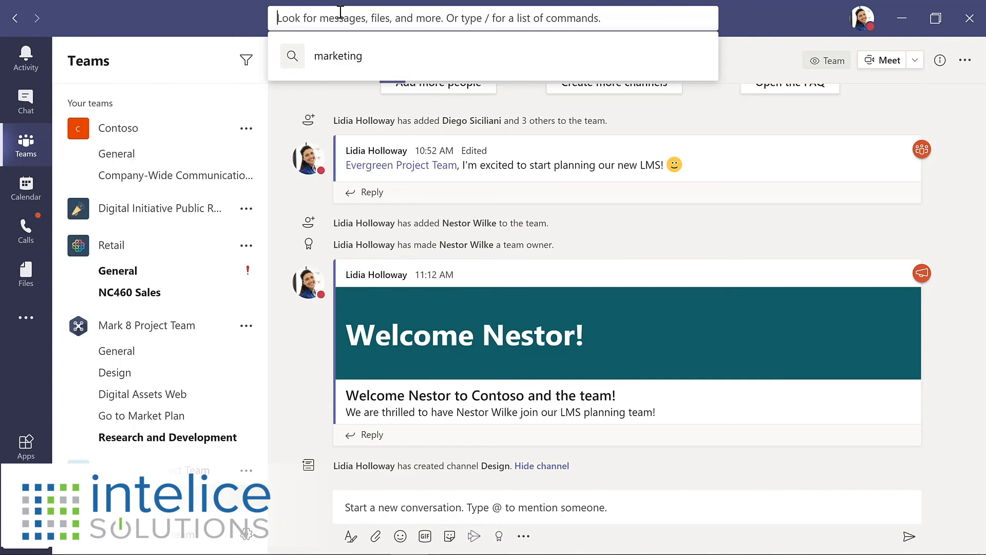
pyautogui.write('/')
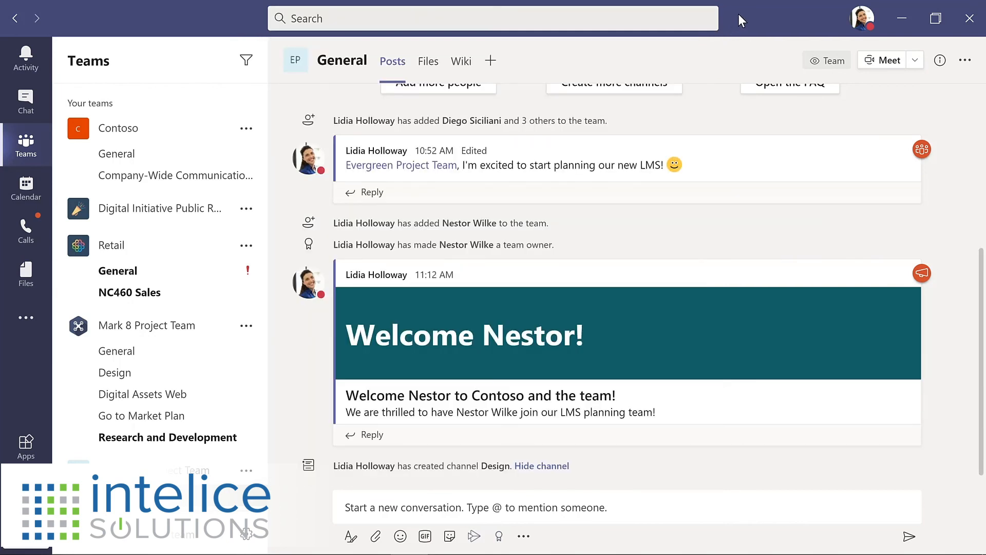
pyautogui.hotkey('ctrl', '/')
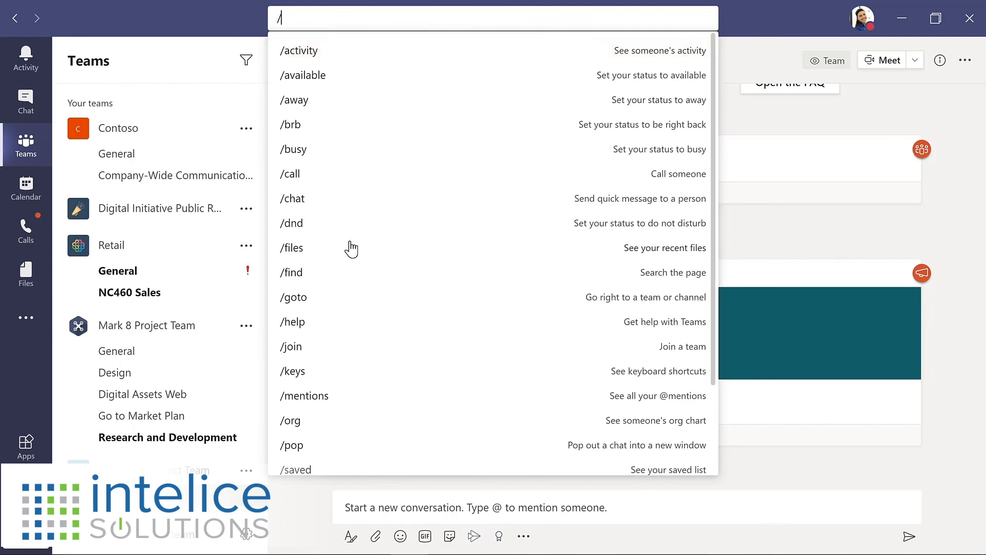
pyautogui.click(302, 374)
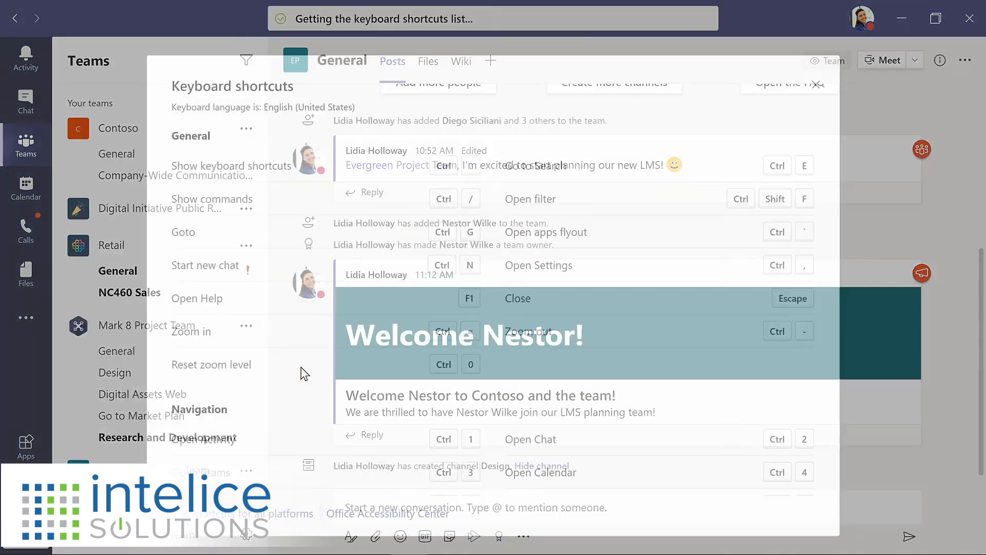